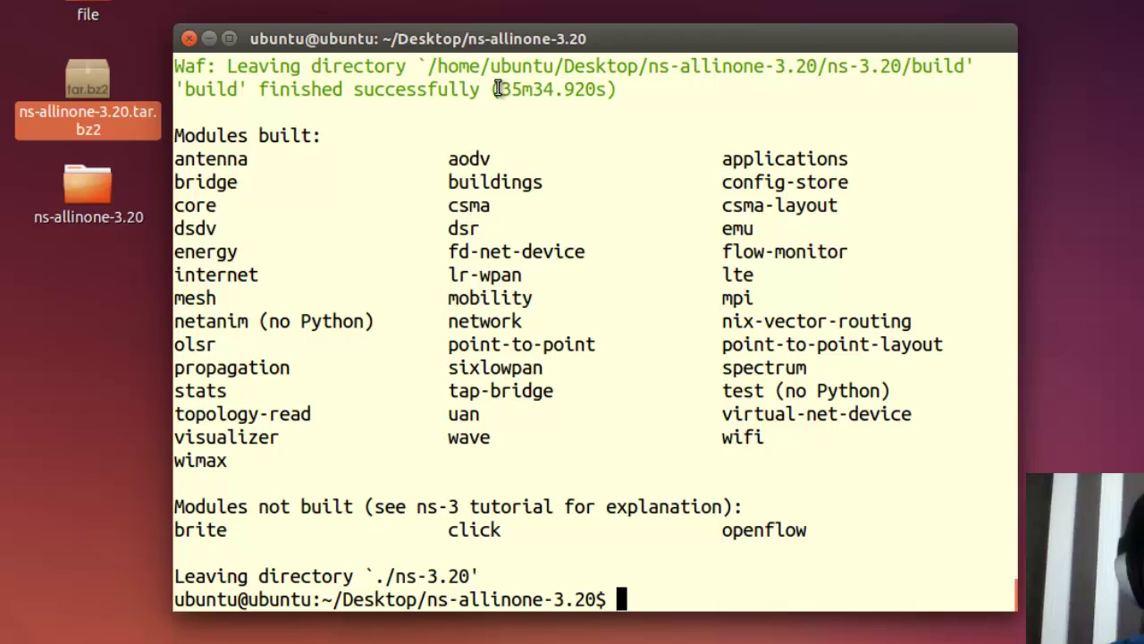
Highlight the 35m34.92 build time, discard the pasted build.py command, and clear the screen
{"action": "left_click_drag", "start_coordinate": [475, 119], "coordinate": [547, 117]}
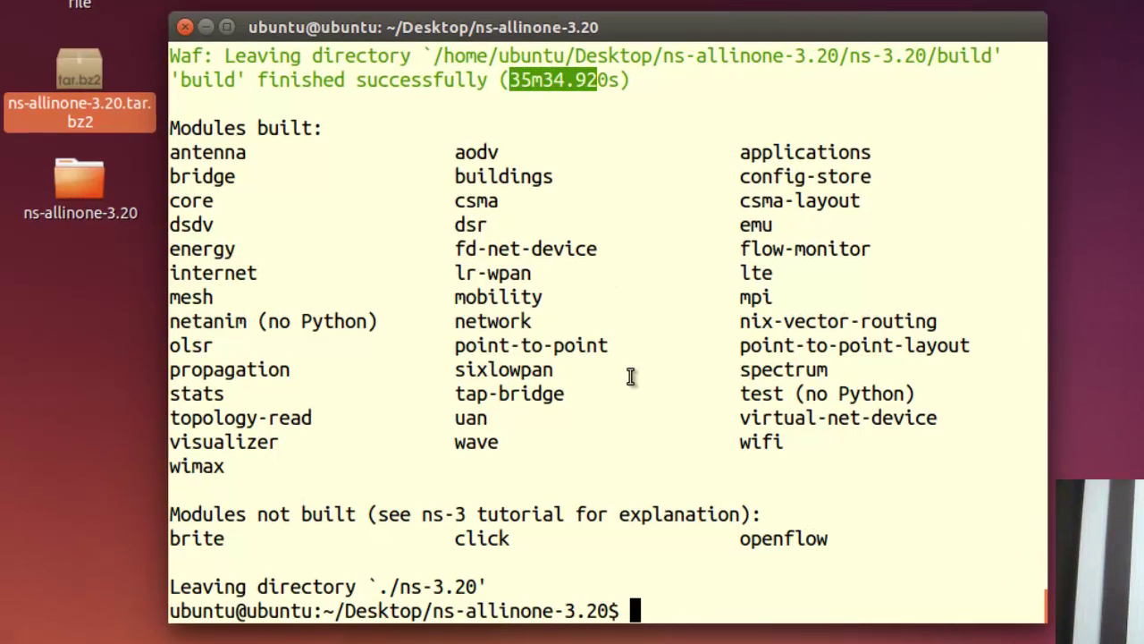
{"action": "left_click", "coordinate": [714, 557]}
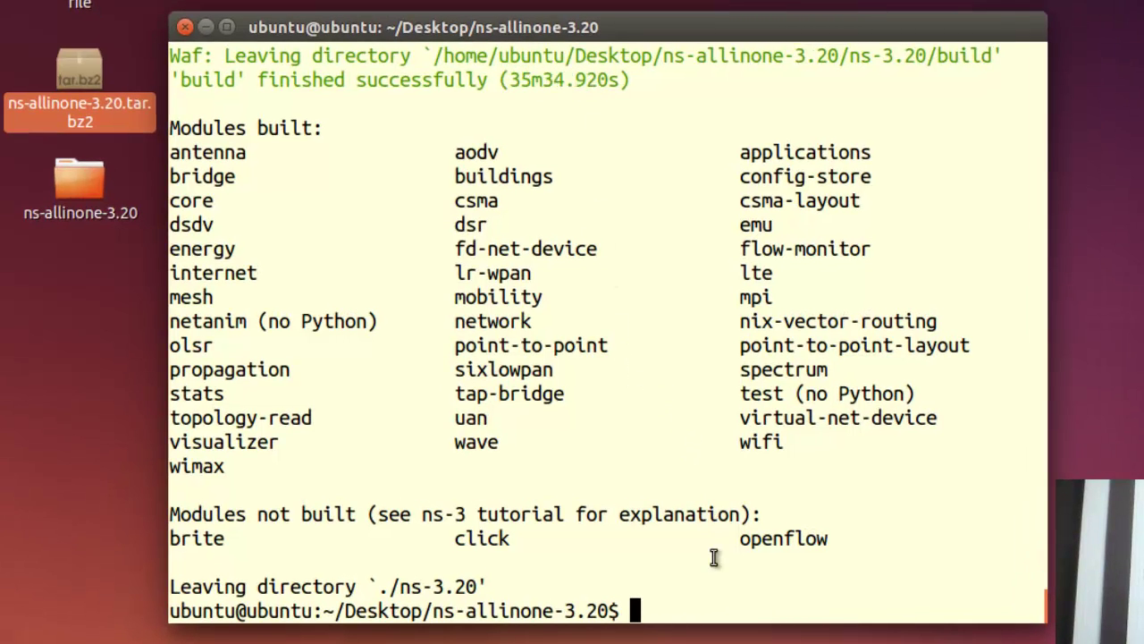
{"action": "type", "text": "./build.py --enable-examples --enable-tests"}
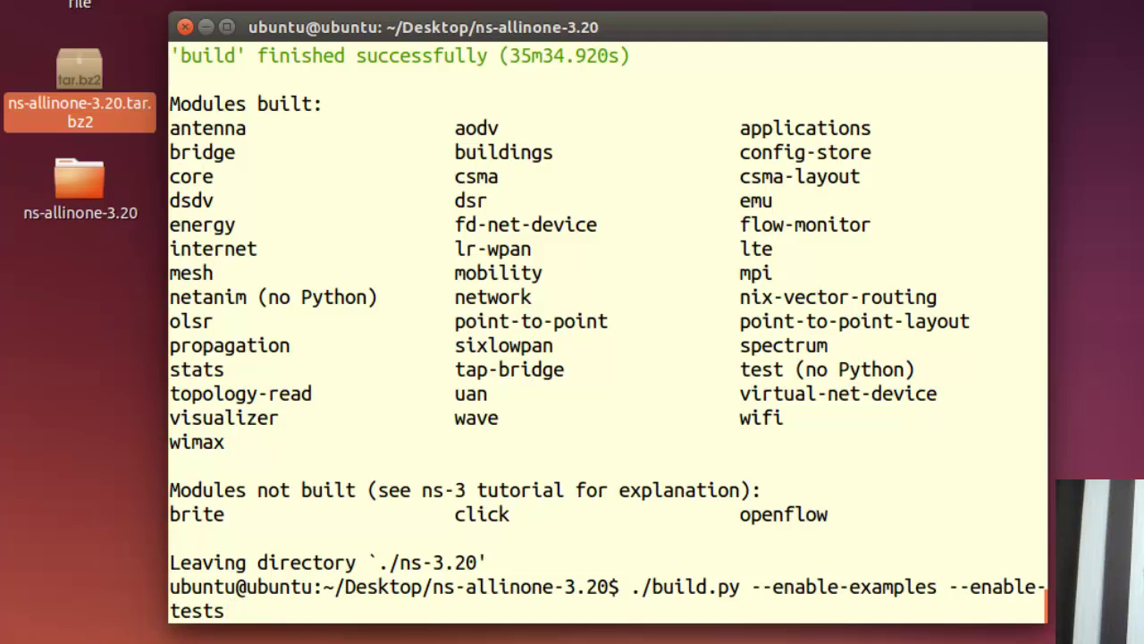
{"action": "key", "text": "ctrl+u"}
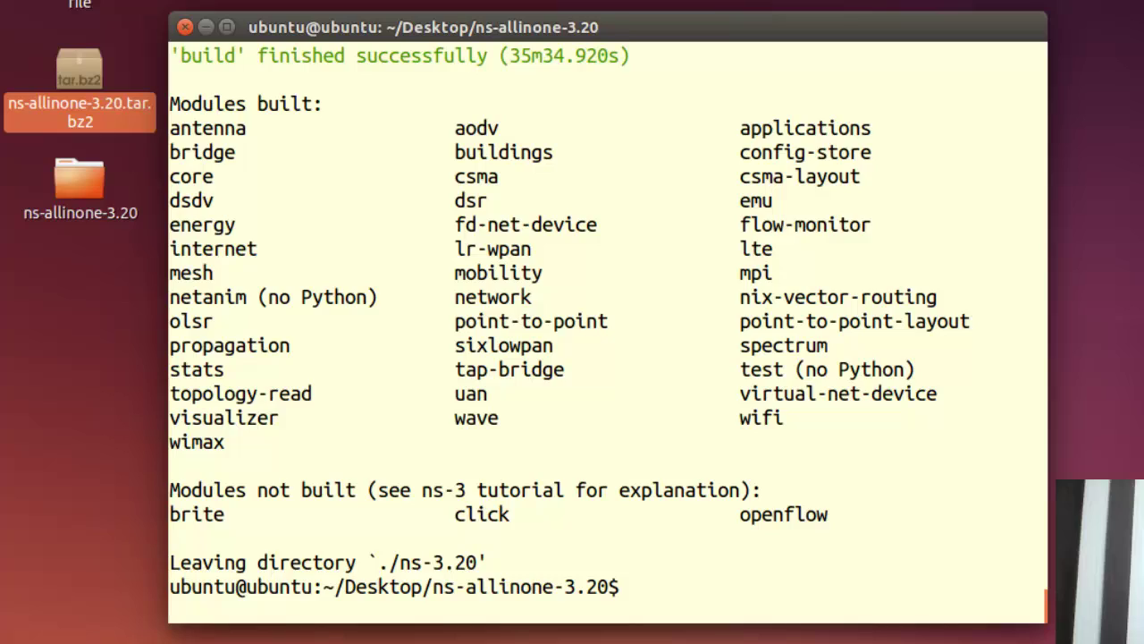
{"action": "key", "text": "ctrl+l"}
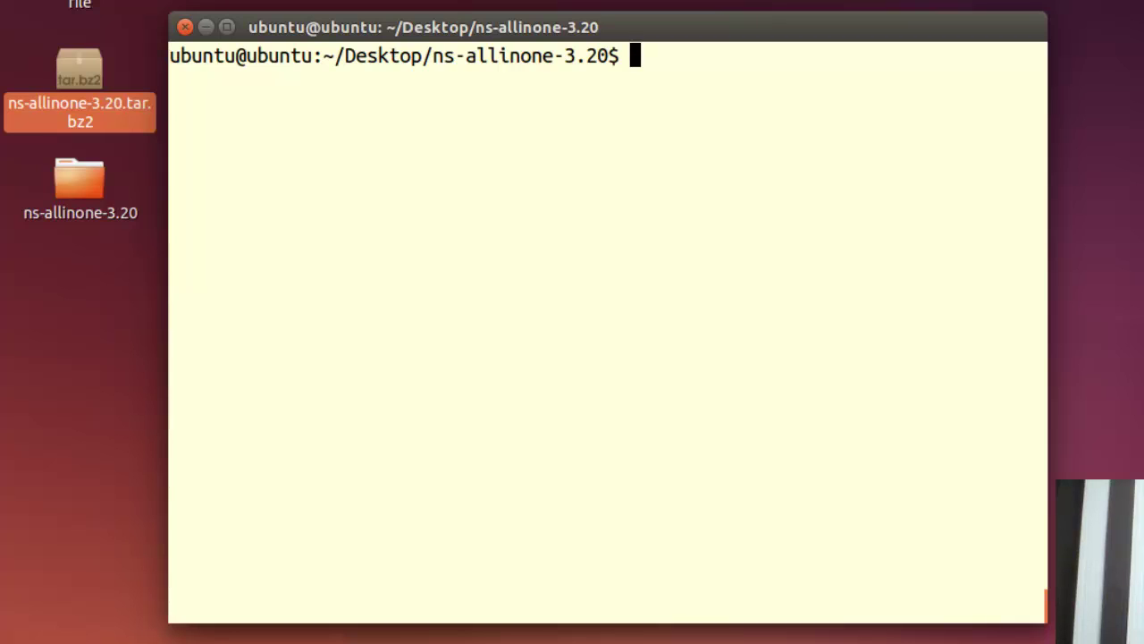
Run sudo synaptic and enter the administrator password to open Synaptic as root
{"action": "type", "text": "sudi"}
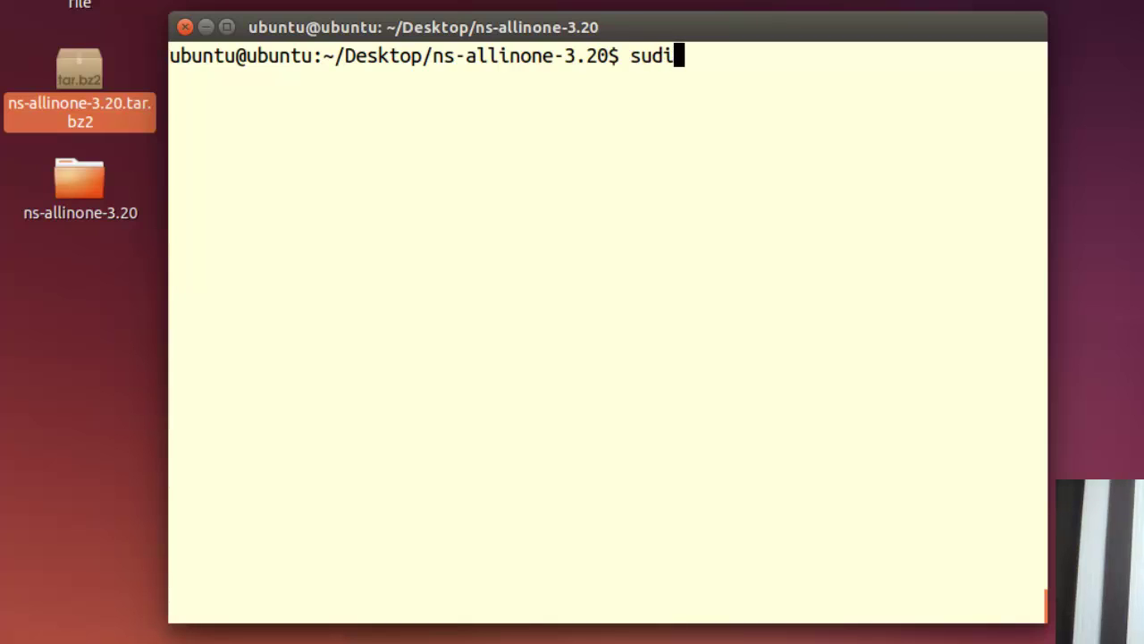
{"action": "key", "text": "BackSpace"}
{"action": "type", "text": "o synaptic"}
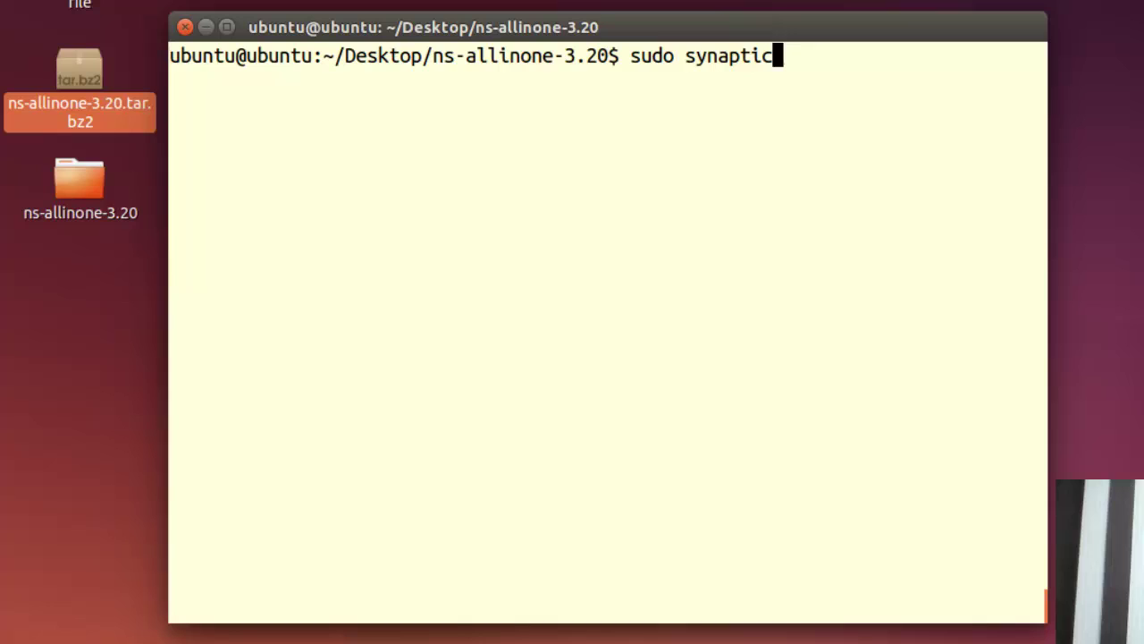
{"action": "key", "text": "Return"}
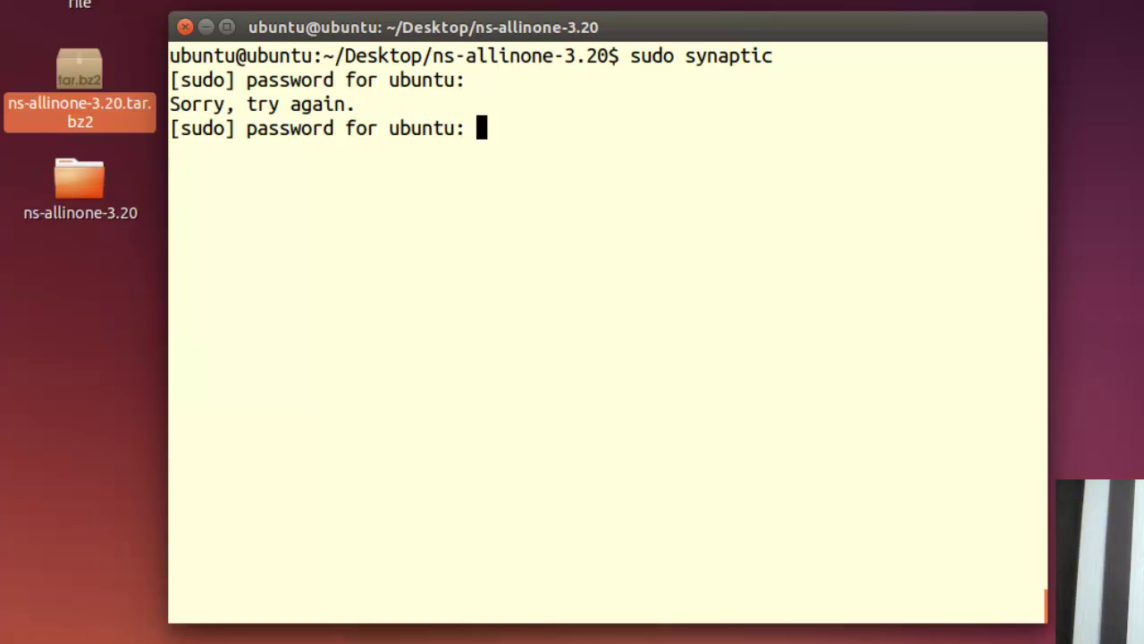
{"action": "key", "text": "Return"}
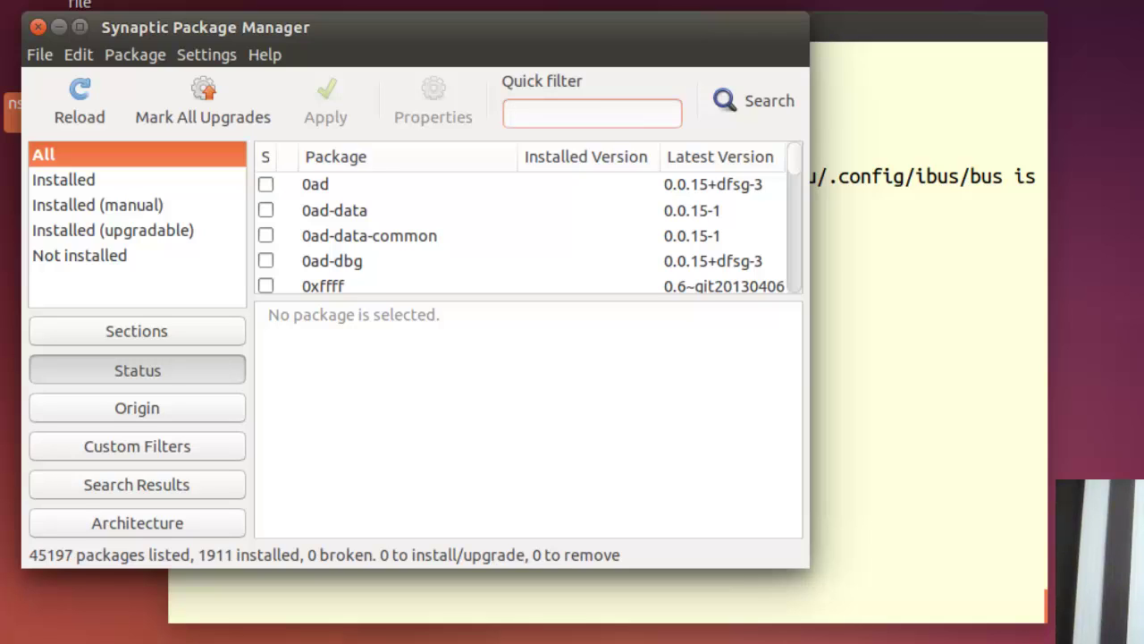
Filter Synaptic for g++, confirm version 4:4.8.2-1ubuntu6 is installed, then close Synaptic
{"action": "type", "text": "g++"}
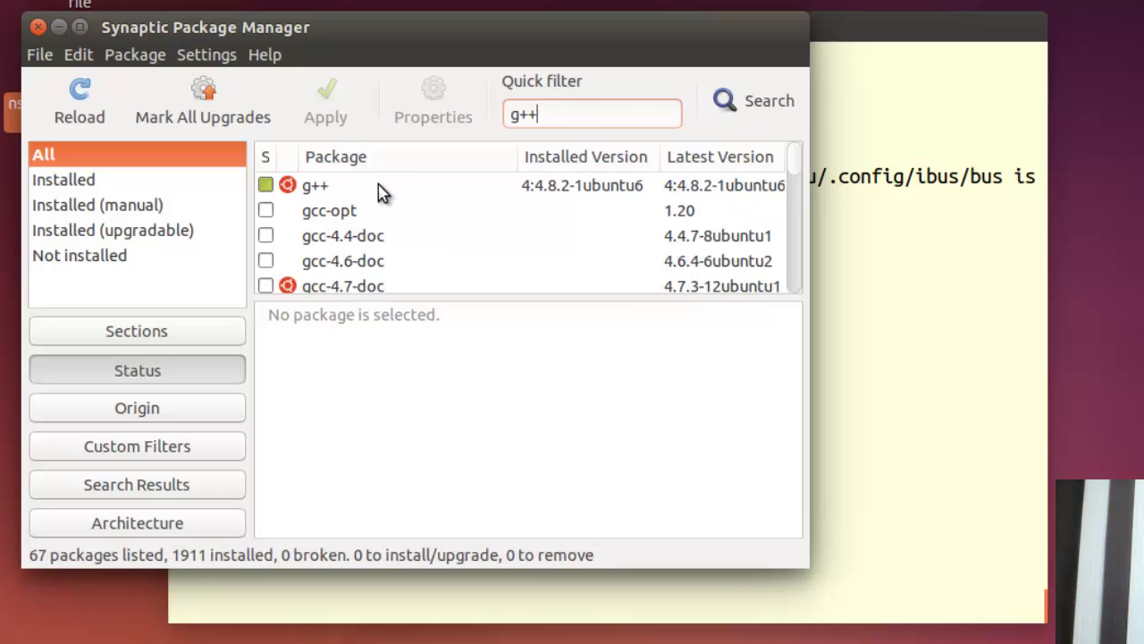
{"action": "left_click", "coordinate": [379, 193]}
{"action": "right_click", "coordinate": [378, 187]}
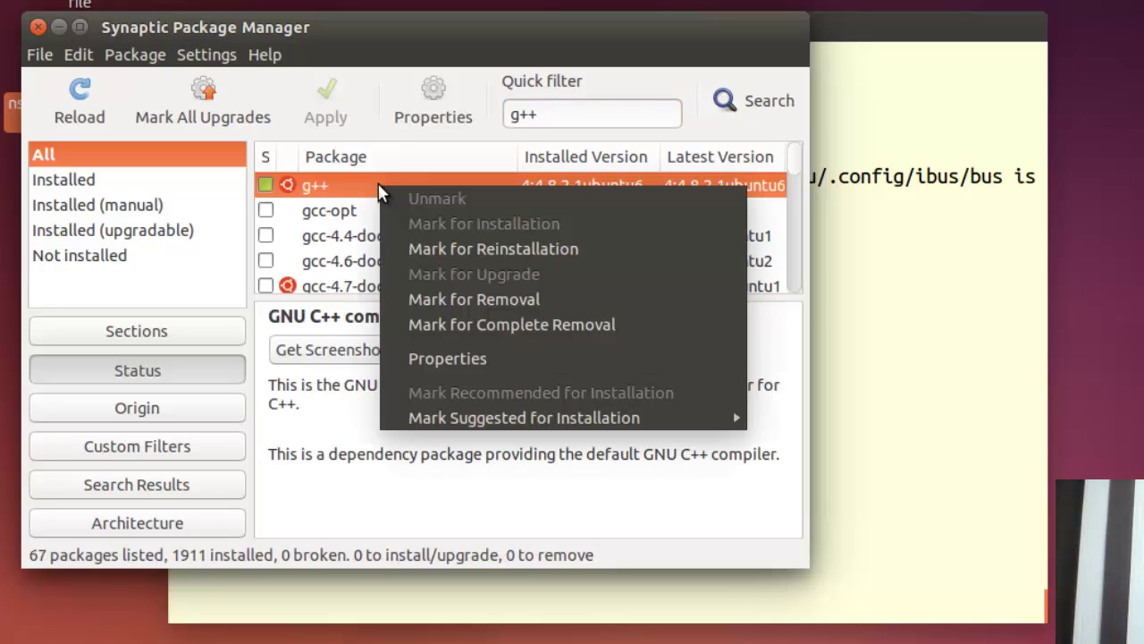
{"action": "left_click", "coordinate": [374, 136]}
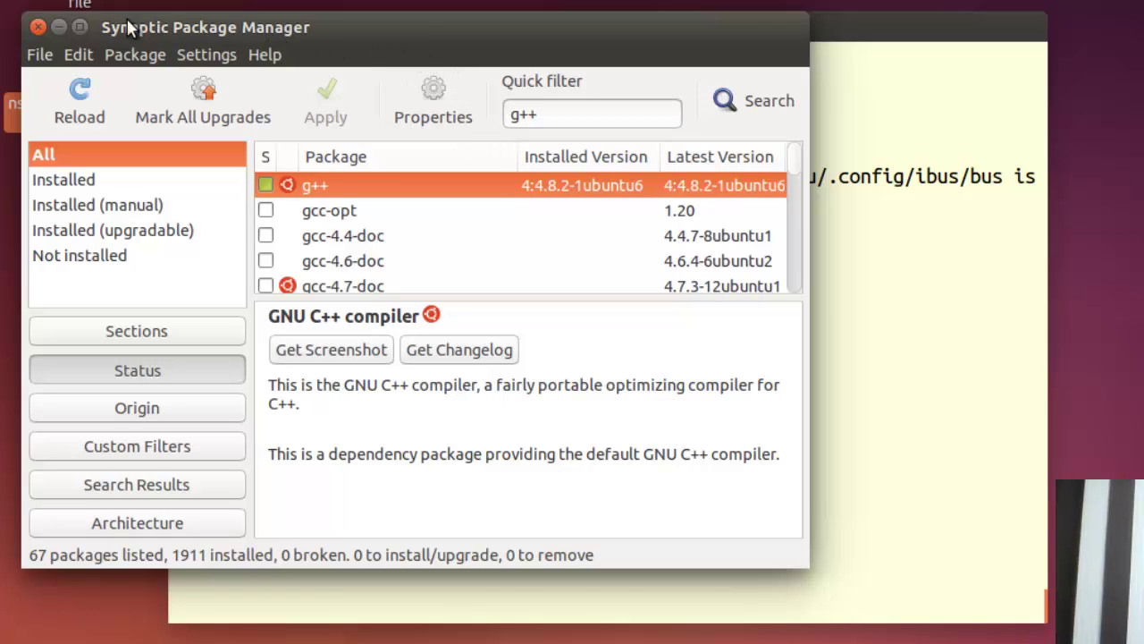
{"action": "left_click", "coordinate": [36, 28]}
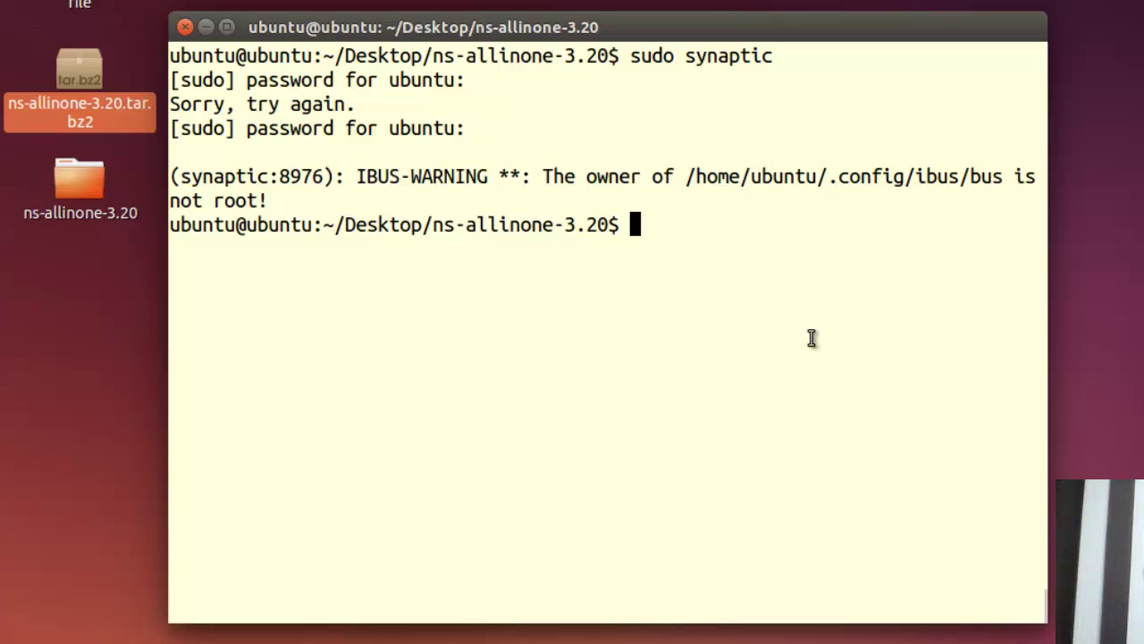
Clear the screen, list ns-allinone-3.20, and change into the ns-3.20 folder
{"action": "key", "text": "ctrl+l"}
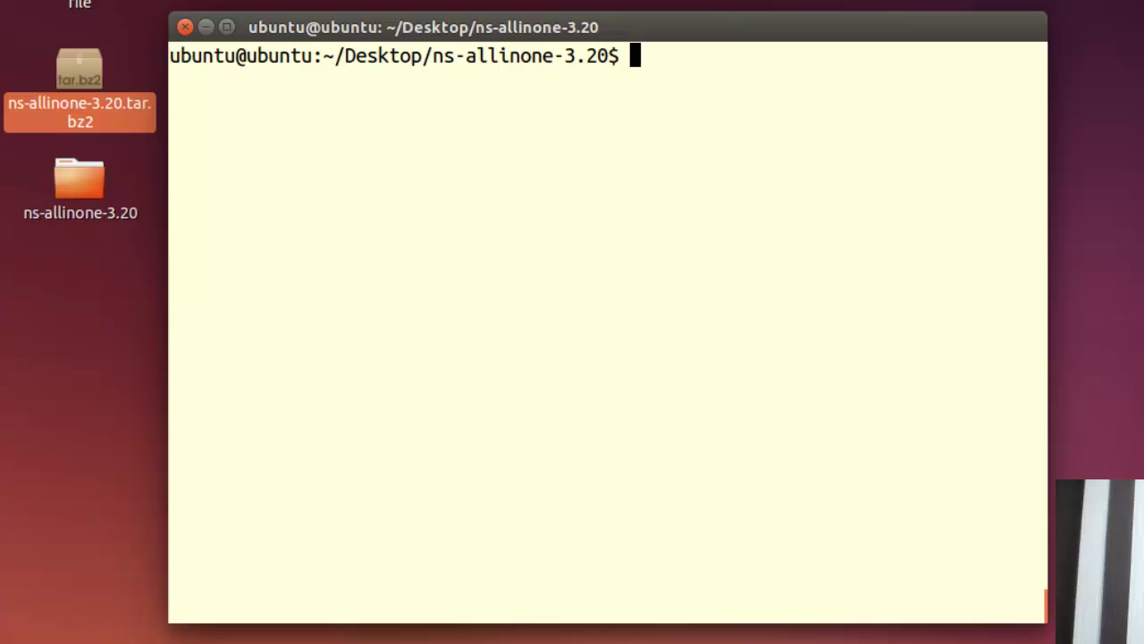
{"action": "type", "text": "ls"}
{"action": "key", "text": "Return"}
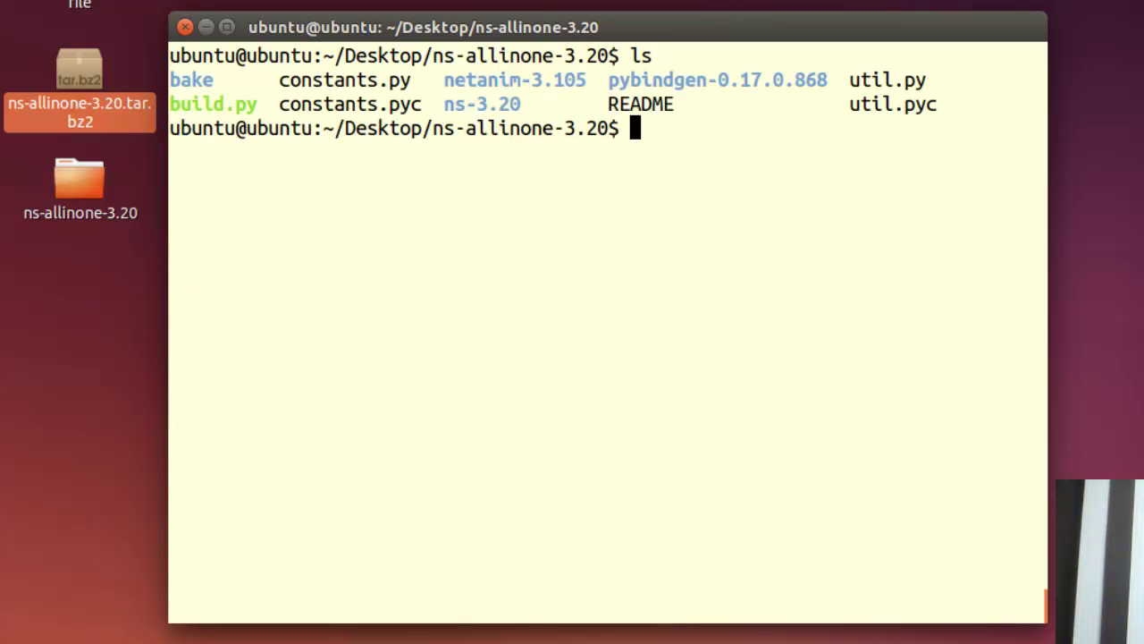
{"action": "type", "text": "cd ns"}
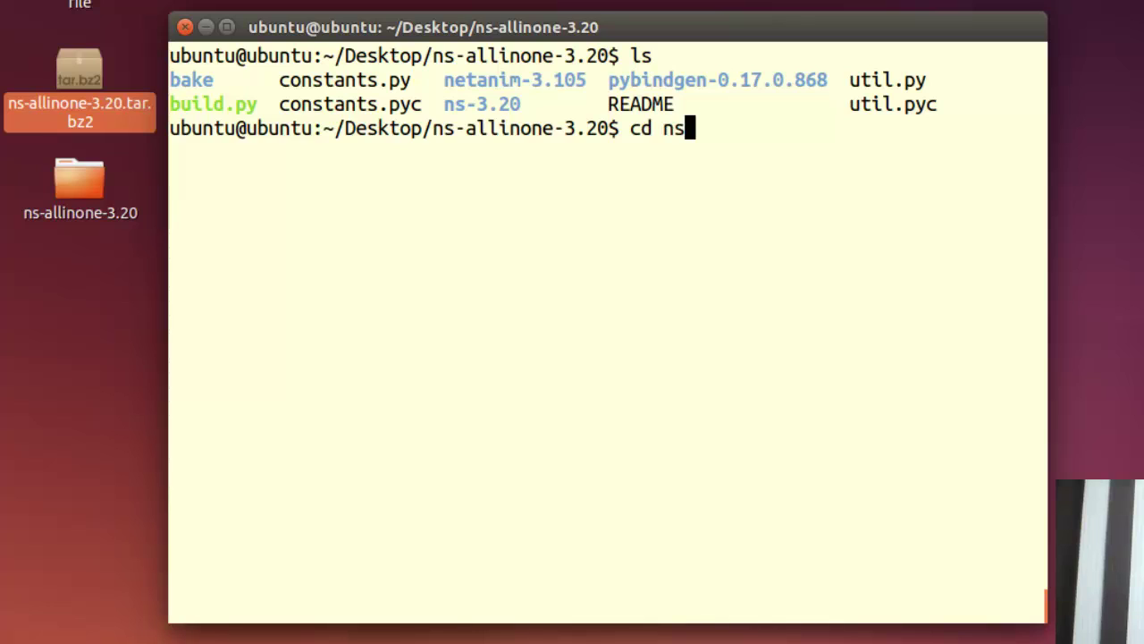
{"action": "key", "text": "Tab"}
{"action": "key", "text": "Return"}
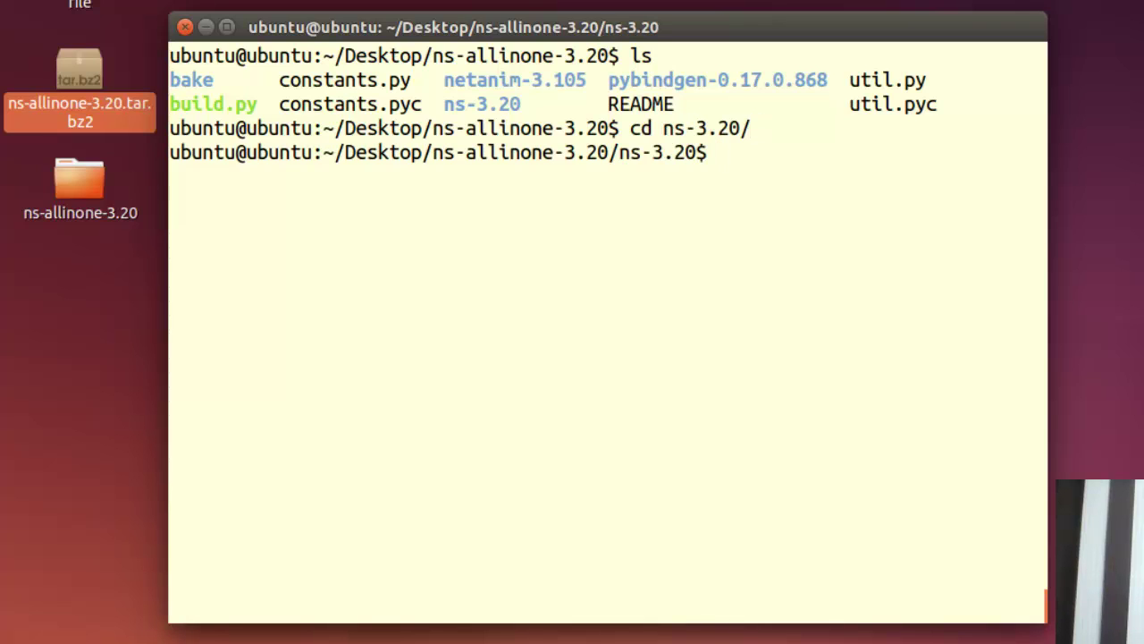
List the ns-3.20 folder and start the full test suite with ./test.py
{"action": "type", "text": "ls"}
{"action": "key", "text": "Return"}
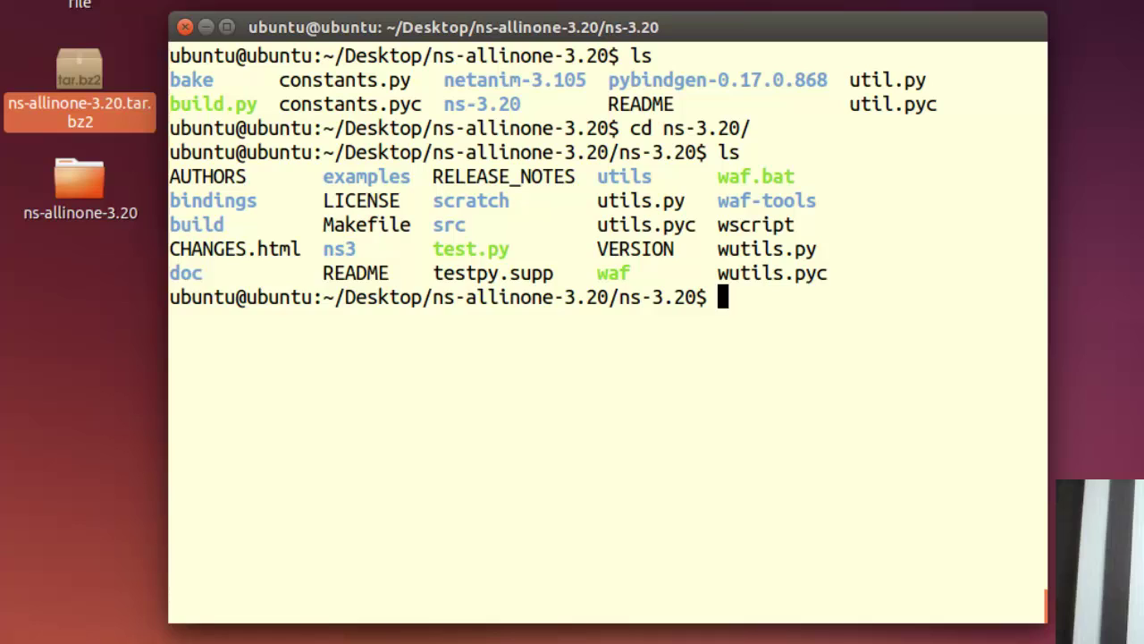
{"action": "type", "text": "./test.py"}
{"action": "key", "text": "Return"}
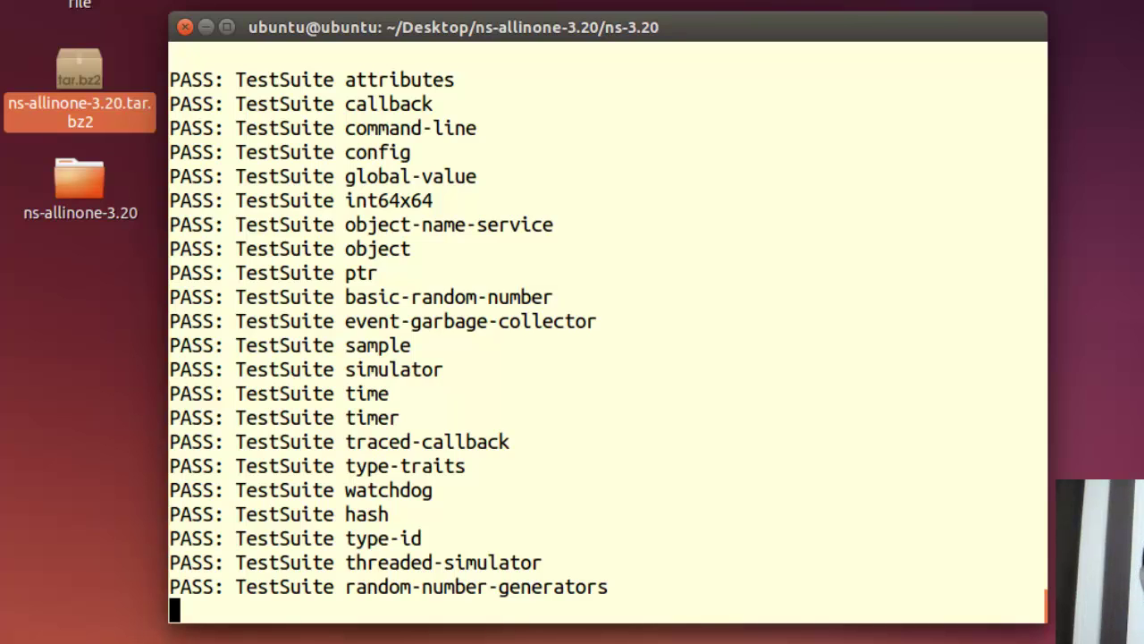
Interrupt the running test.py and rerun it as ./test.py -c core
{"action": "key", "text": "ctrl+c"}
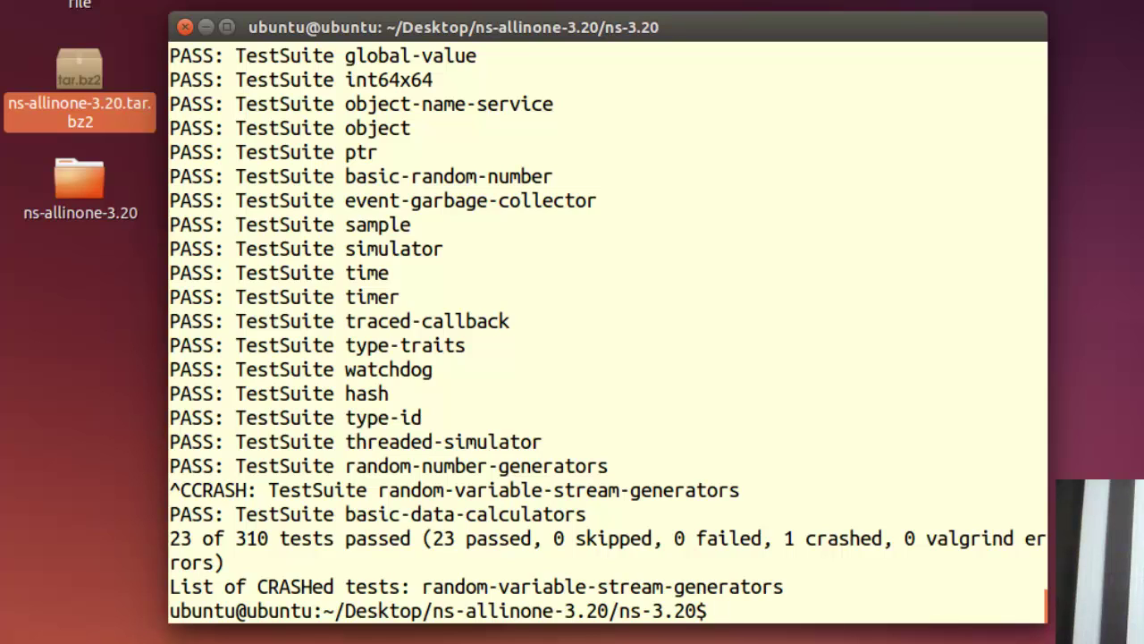
{"action": "key", "text": "Up"}
{"action": "key", "text": "Up"}
{"action": "key", "text": "Down"}
{"action": "type", "text": "-c "}
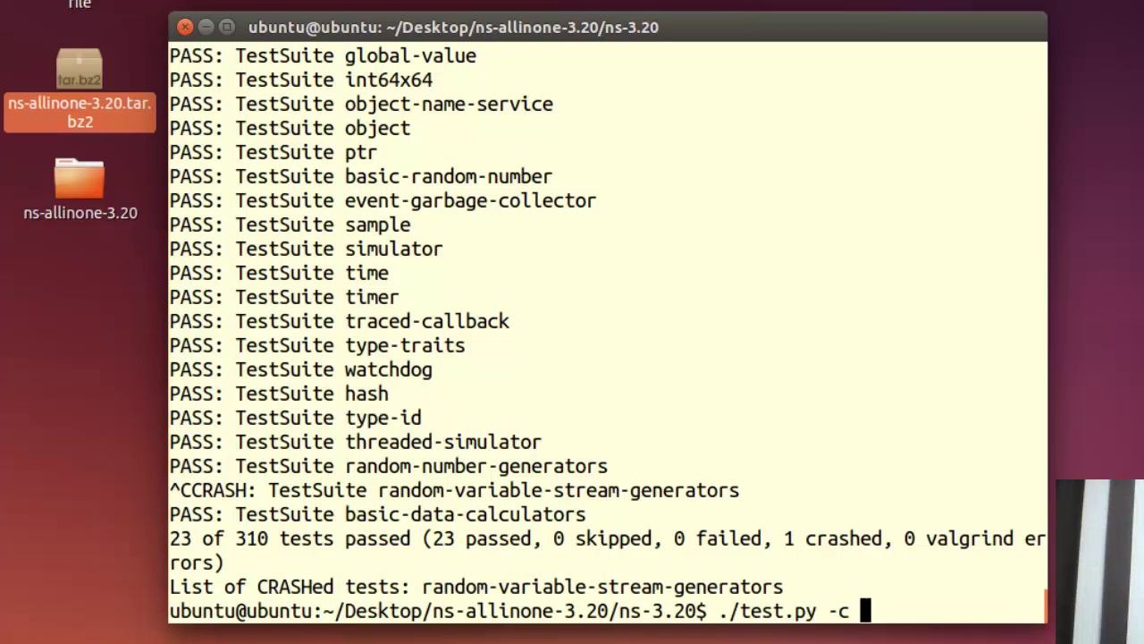
{"action": "type", "text": "core"}
{"action": "key", "text": "Return"}
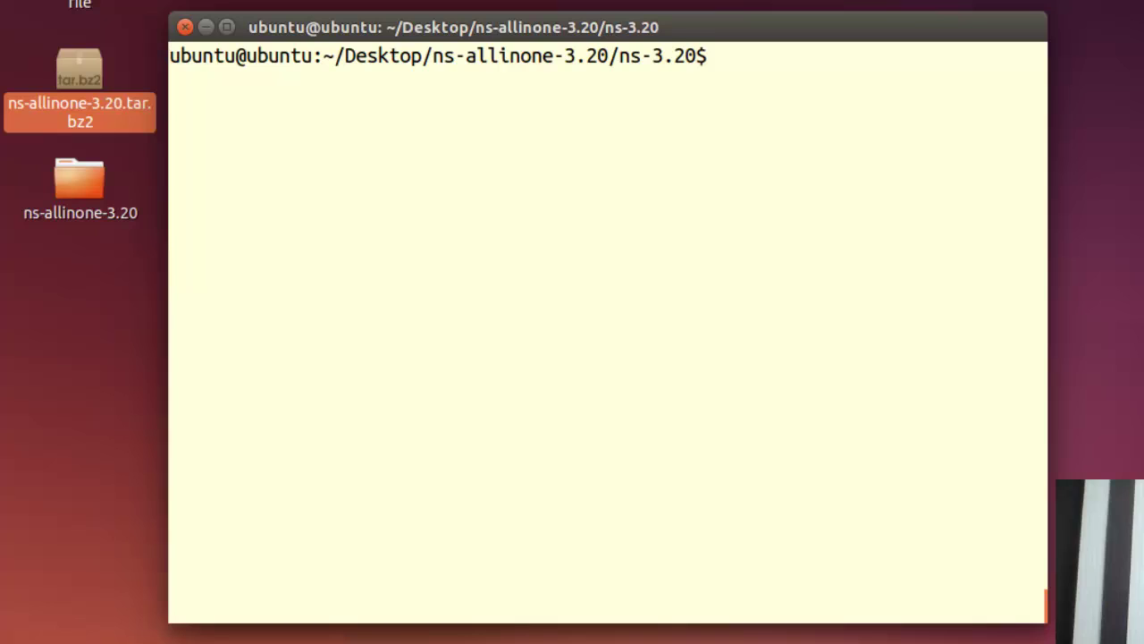
{"action": "type", "text": "ls"}
{"action": "key", "text": "Return"}
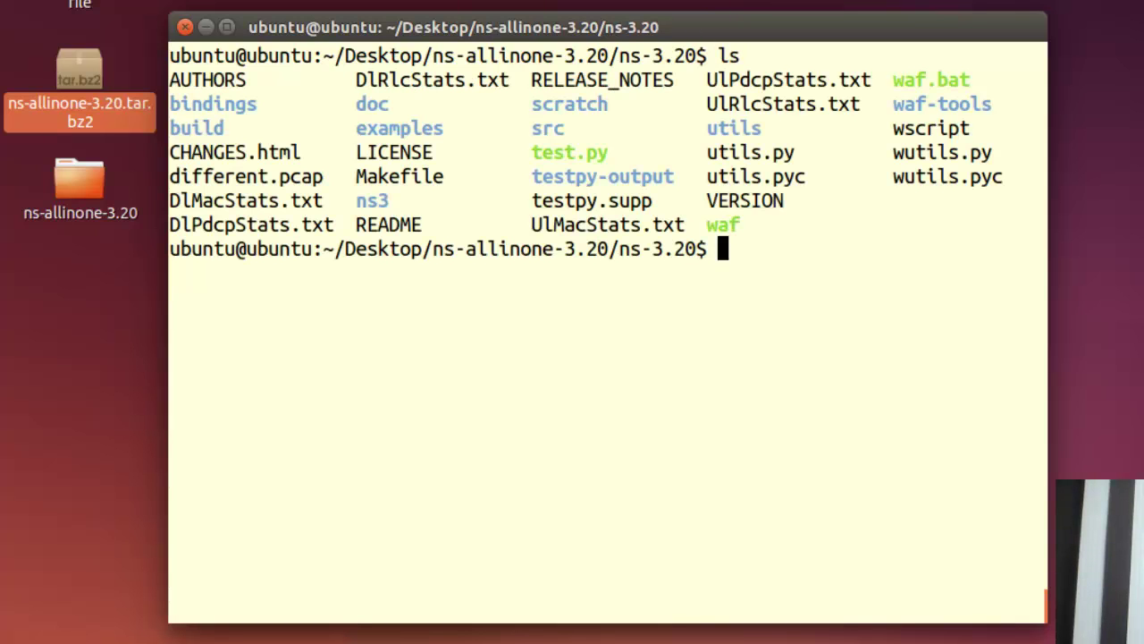
{"action": "type", "text": "./waf"}
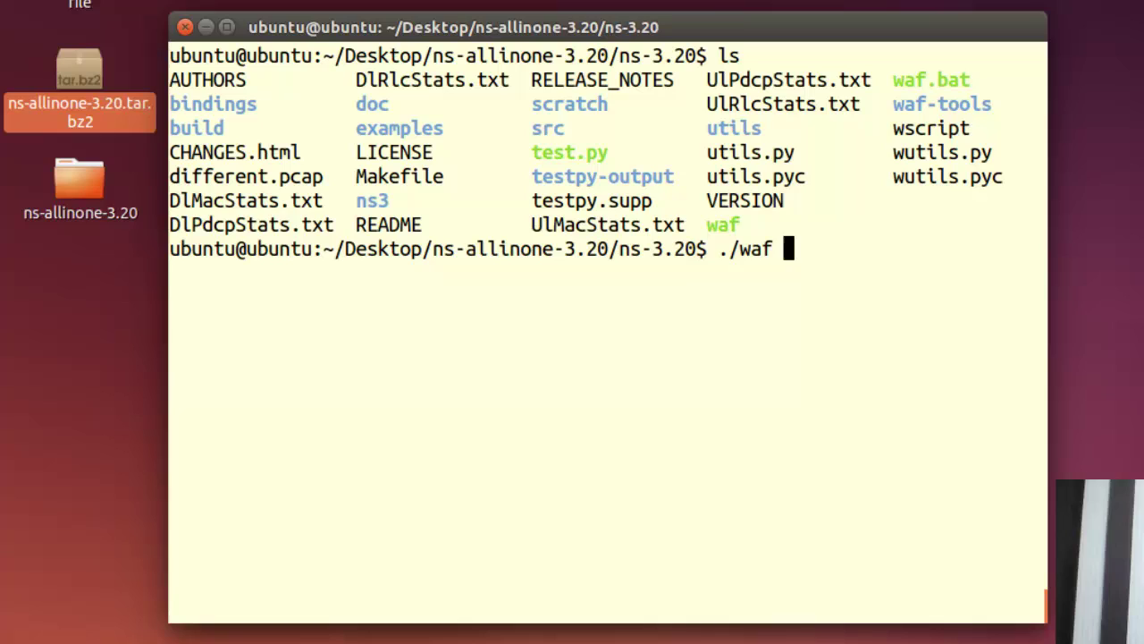
{"action": "type", "text": " -d d"}
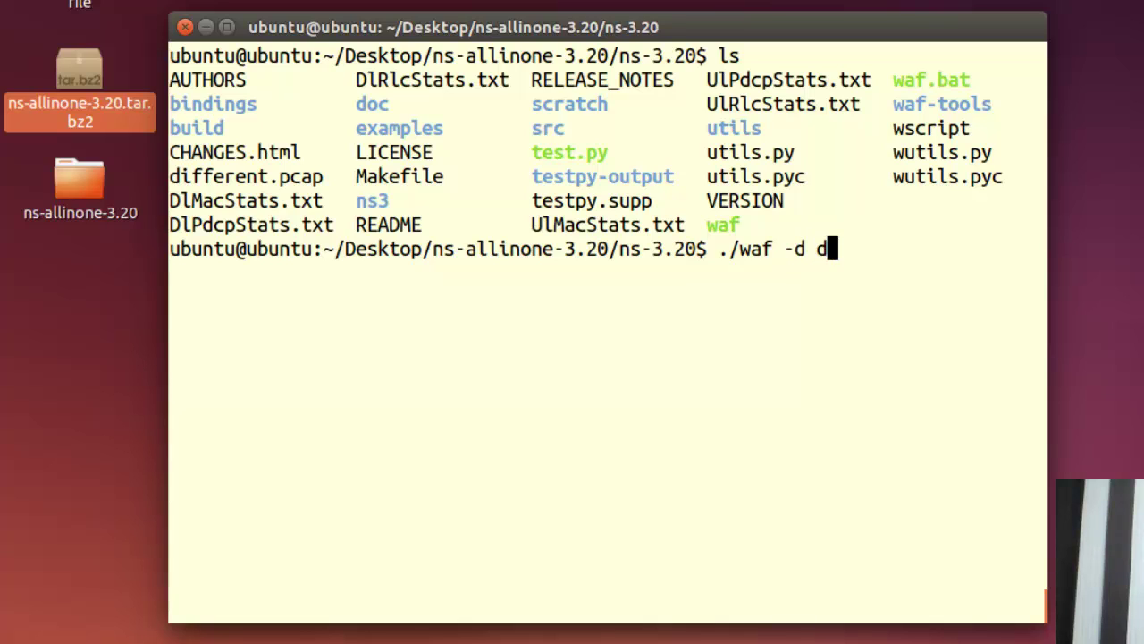
{"action": "type", "text": "ebug"}
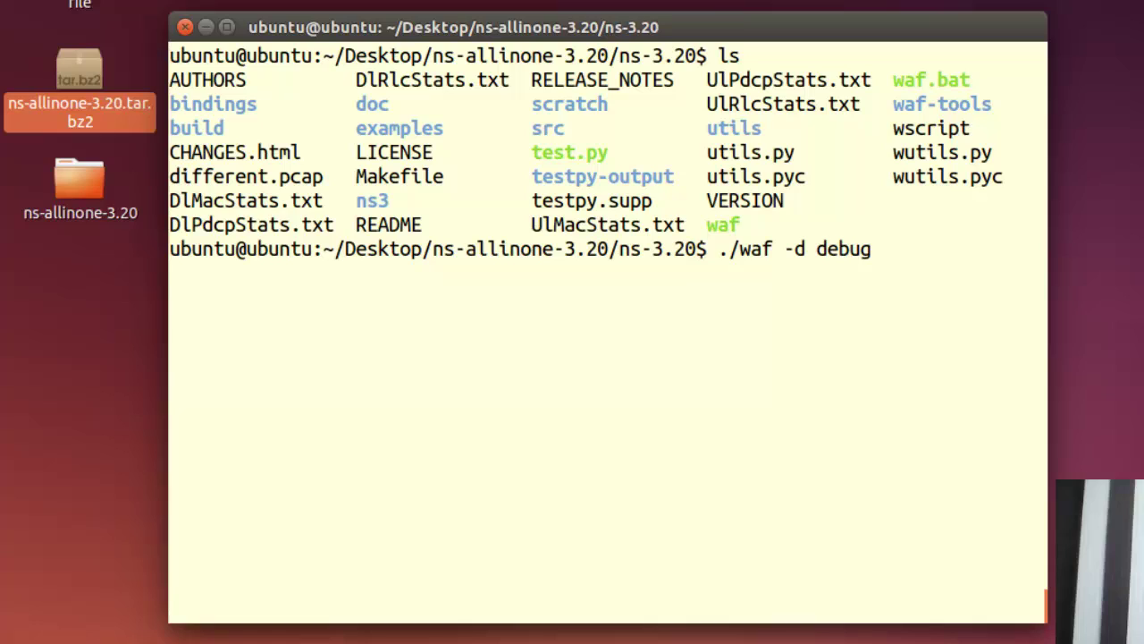
{"action": "type", "text": "--enable-examples"}
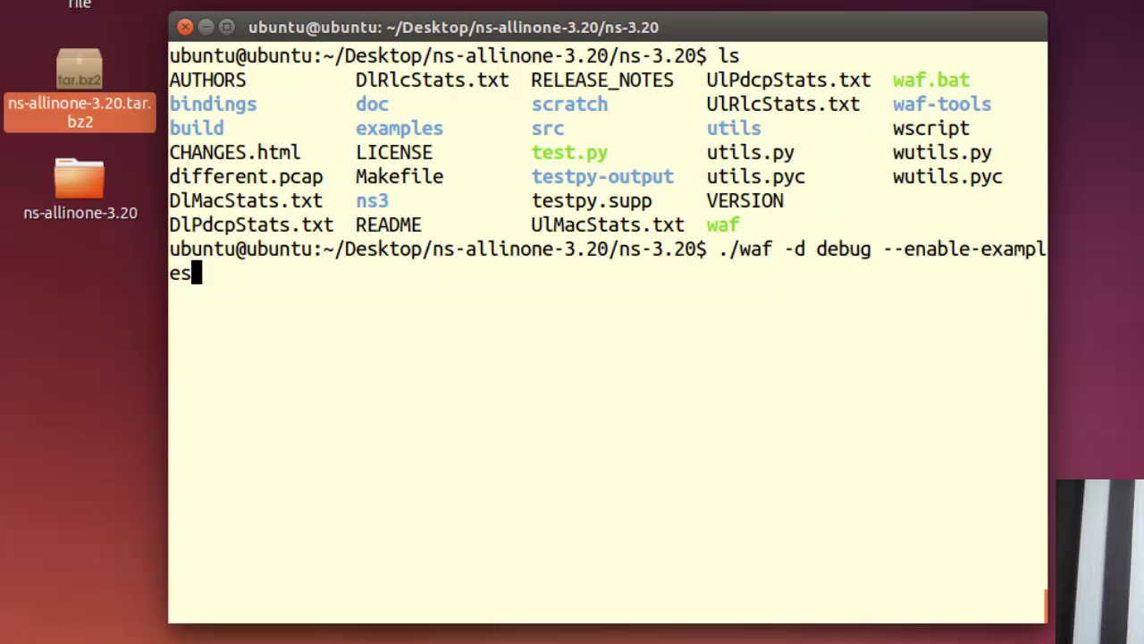
{"action": "type", "text": " --enable-tests"}
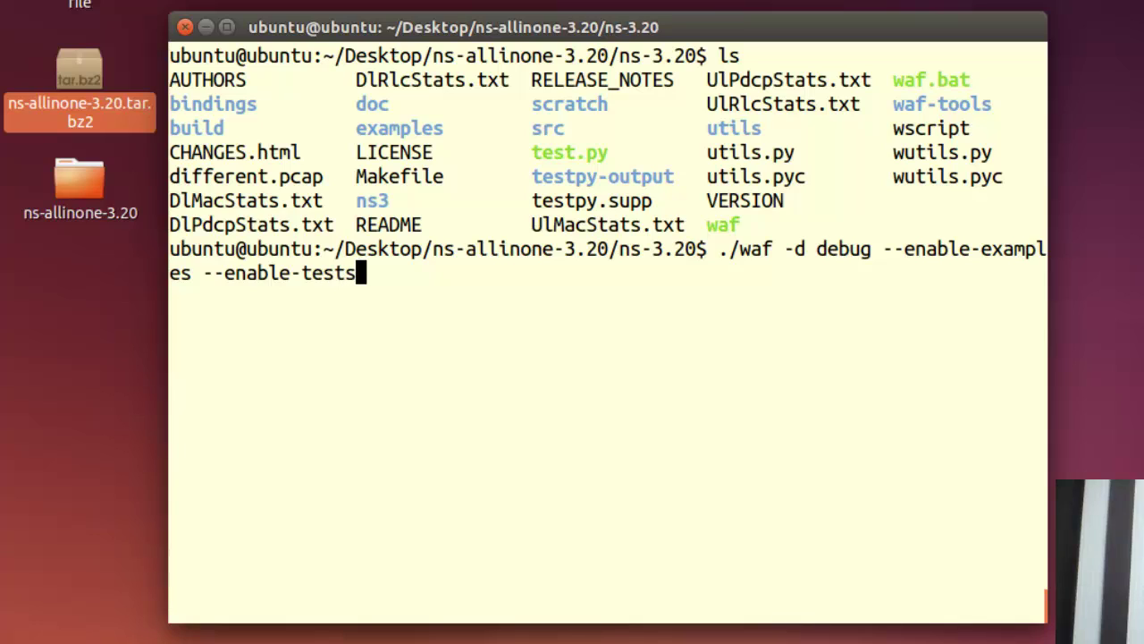
{"action": "type", "text": " configure"}
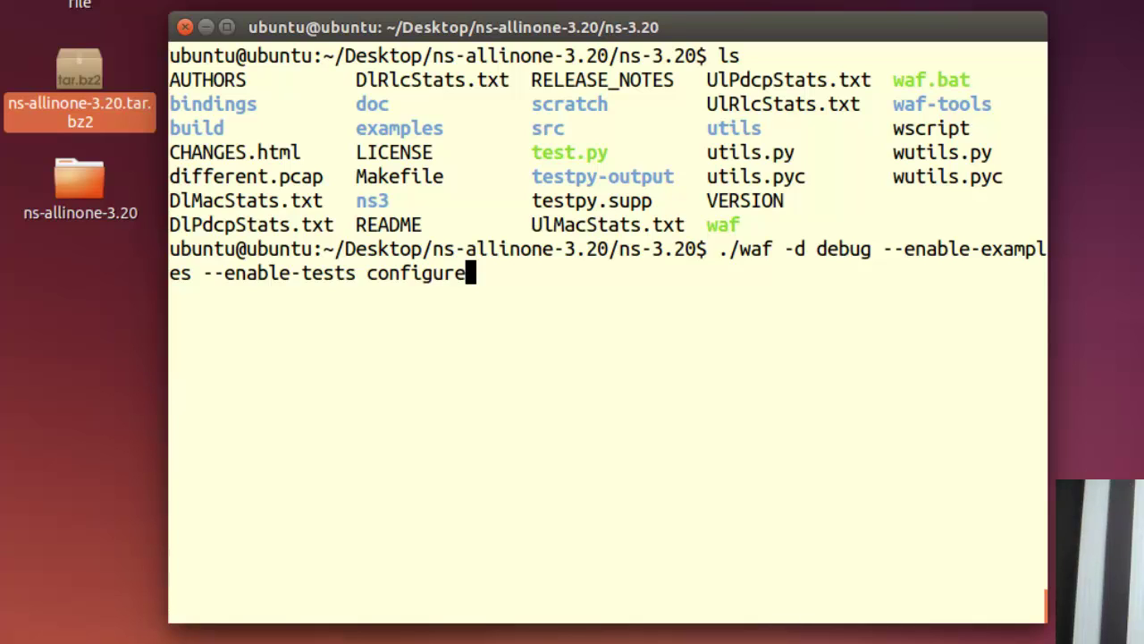
{"action": "key", "text": "Up"}
{"action": "key", "text": "BackSpace"}
{"action": "key", "text": "BackSpace"}
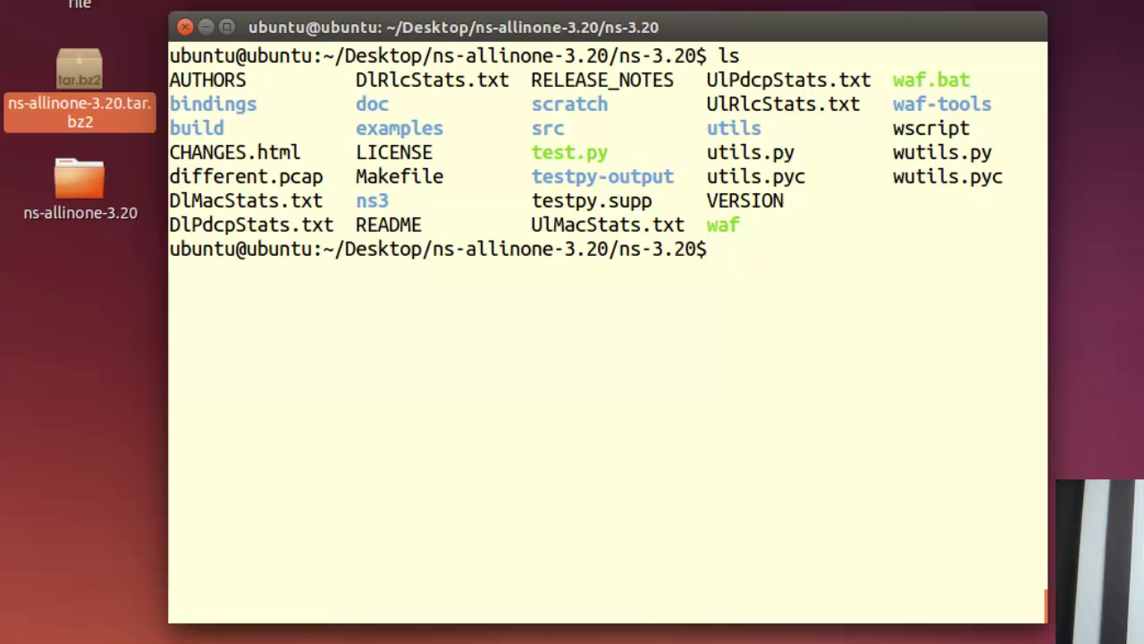
Enter the examples folder and list it, pointing out the tutorial directory
{"action": "type", "text": "cd ex"}
{"action": "key", "text": "Tab"}
{"action": "key", "text": "Return"}
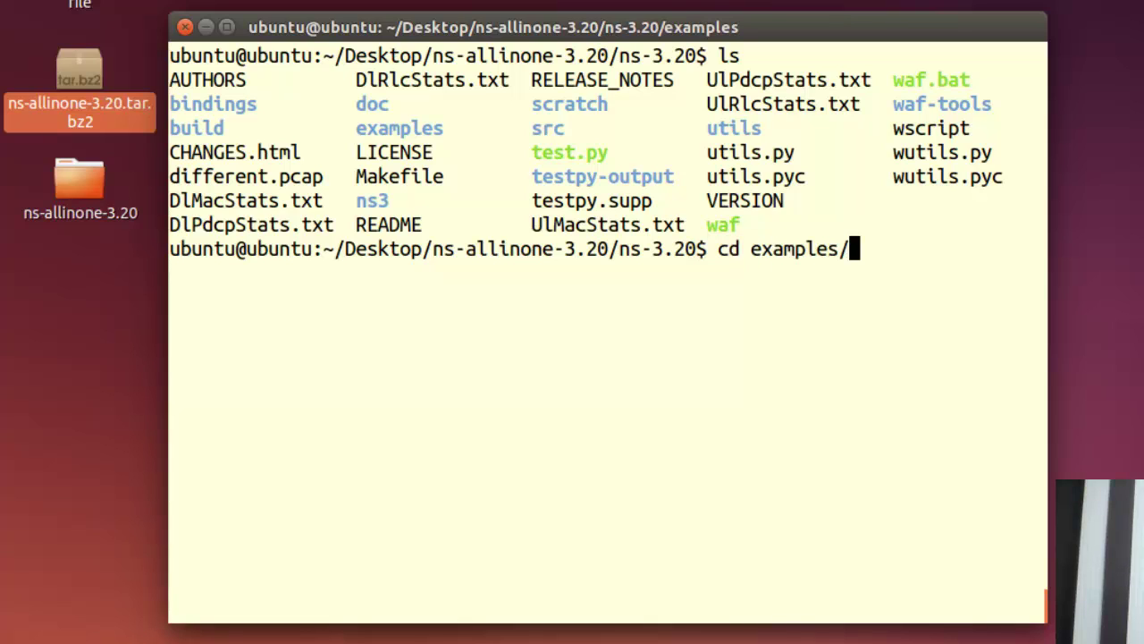
{"action": "type", "text": "ls"}
{"action": "key", "text": "Return"}
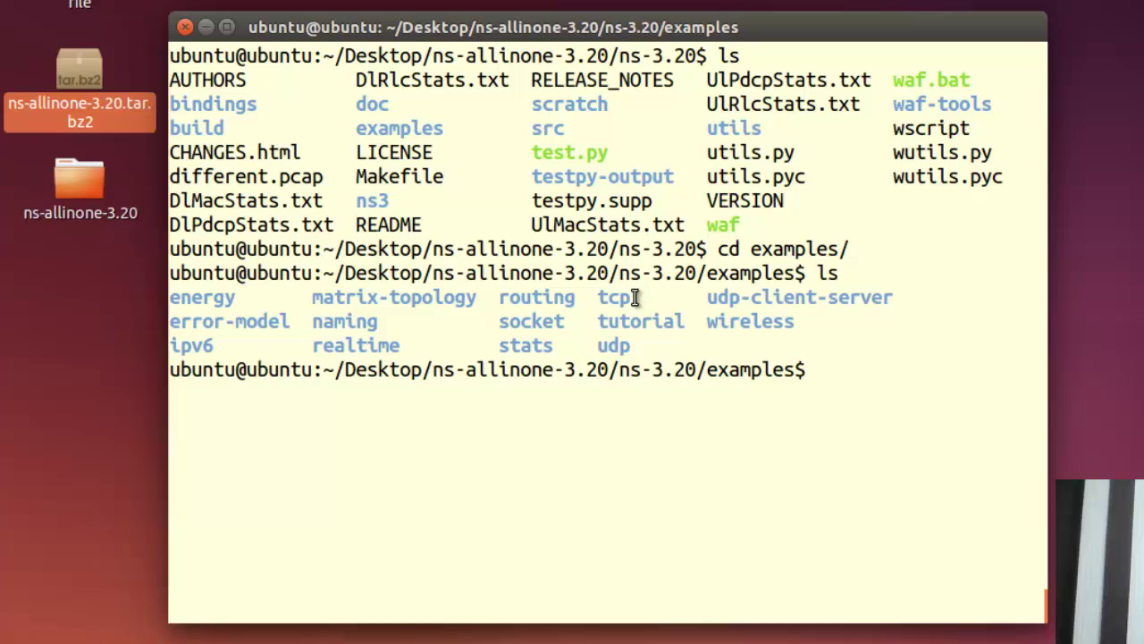
{"action": "left_click_drag", "start_coordinate": [597, 322], "coordinate": [677, 322]}
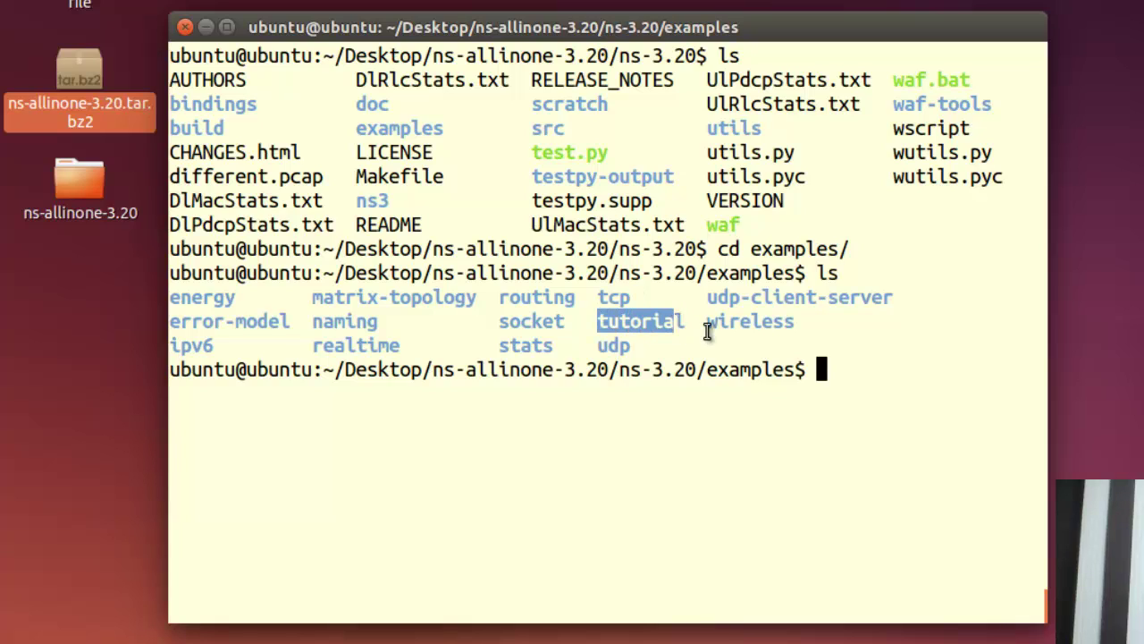
{"action": "left_click", "coordinate": [837, 370]}
Enter tutorial and list its files, pointing out first.cc and first.py
{"action": "type", "text": "cd tu"}
{"action": "key", "text": "Tab"}
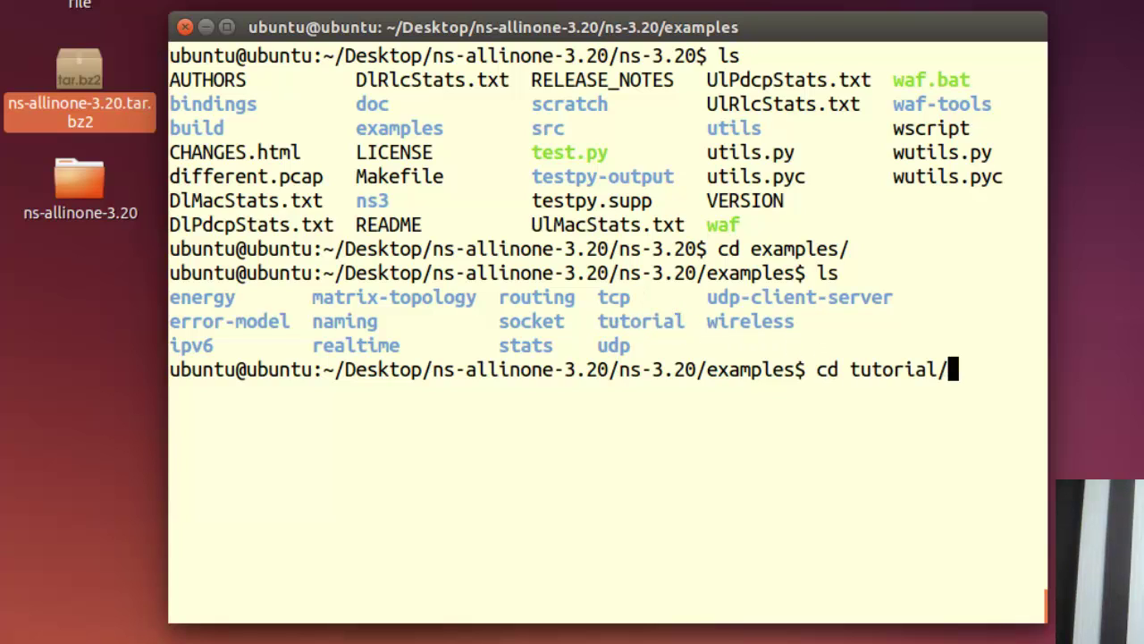
{"action": "key", "text": "Return"}
{"action": "type", "text": "ls"}
{"action": "key", "text": "Return"}
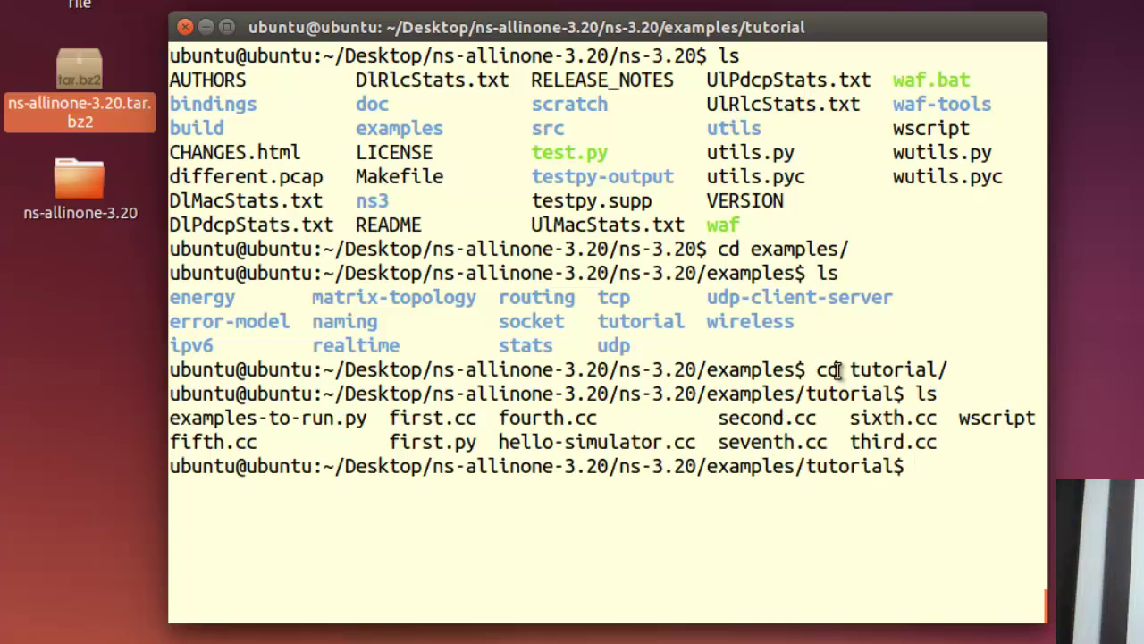
{"action": "double_click", "coordinate": [397, 417]}
{"action": "left_click", "coordinate": [420, 444]}
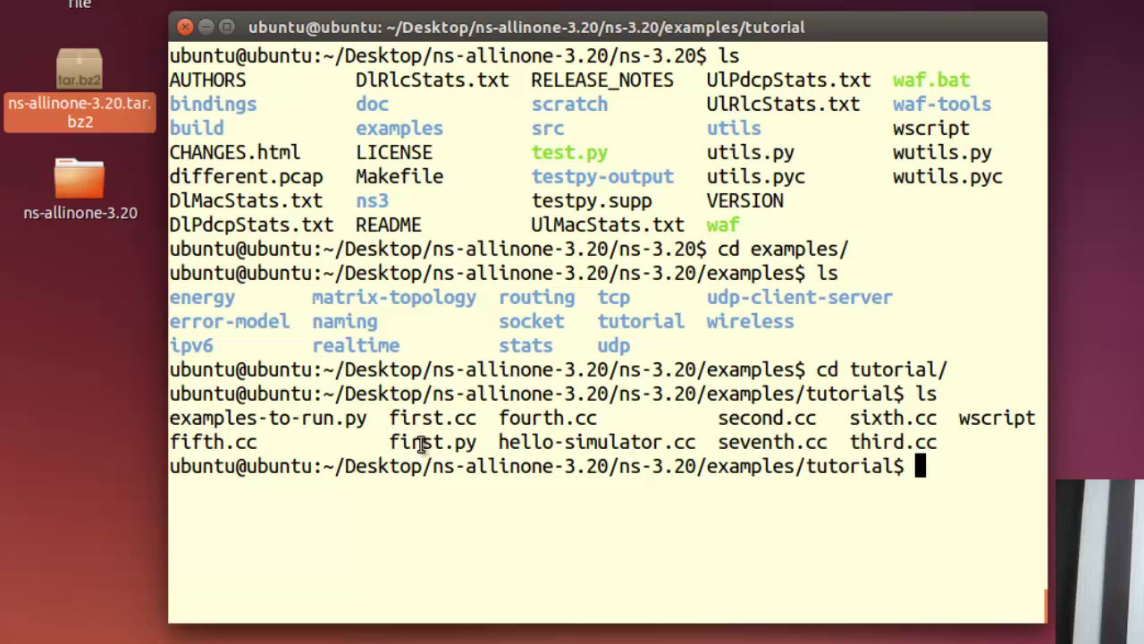
{"action": "double_click", "coordinate": [421, 444]}
{"action": "left_click", "coordinate": [421, 444]}
{"action": "left_click_drag", "start_coordinate": [388, 417], "coordinate": [400, 451]}
{"action": "left_click", "coordinate": [488, 417]}
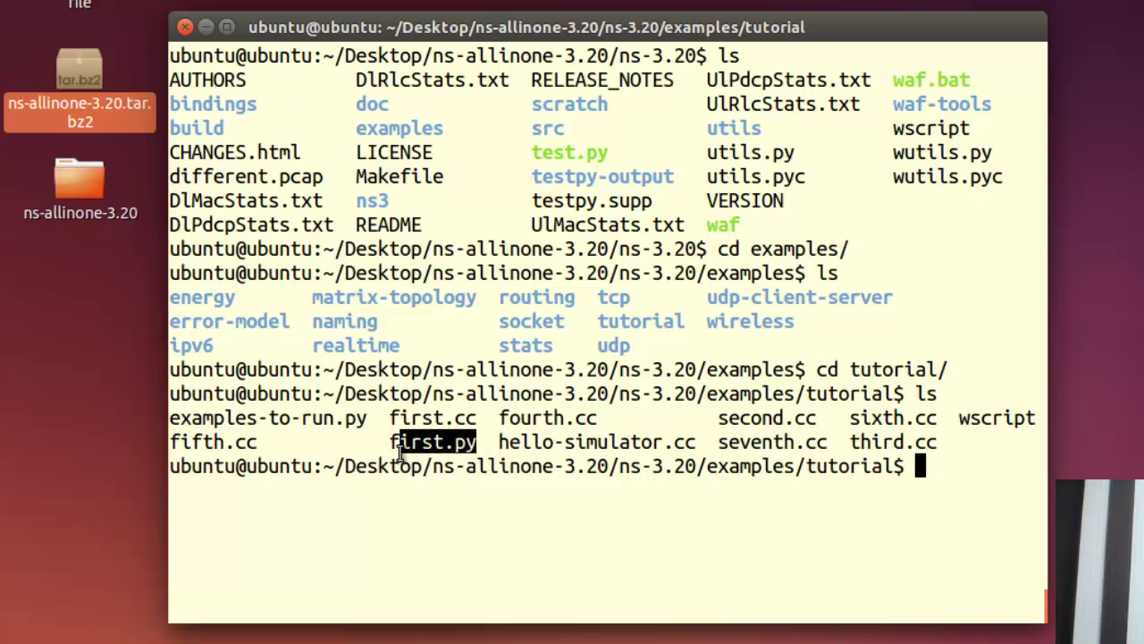
Type the copy command cp first.cc ../../scratch/ for the highlighted first.cc
{"action": "left_click", "coordinate": [402, 451]}
{"action": "double_click", "coordinate": [394, 417]}
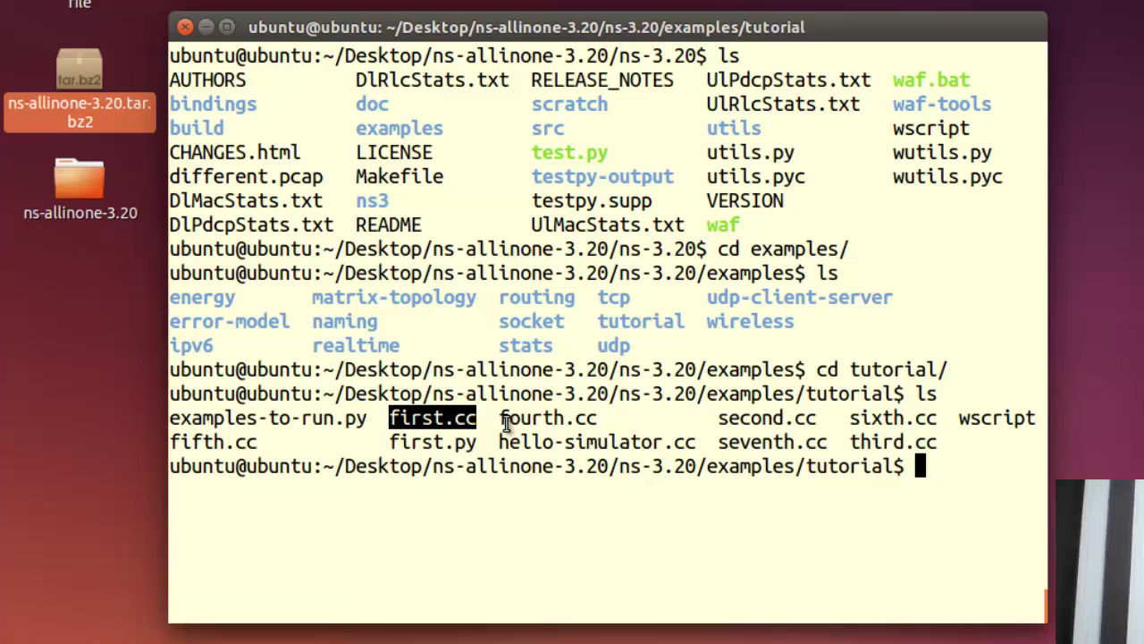
{"action": "left_click", "coordinate": [955, 479]}
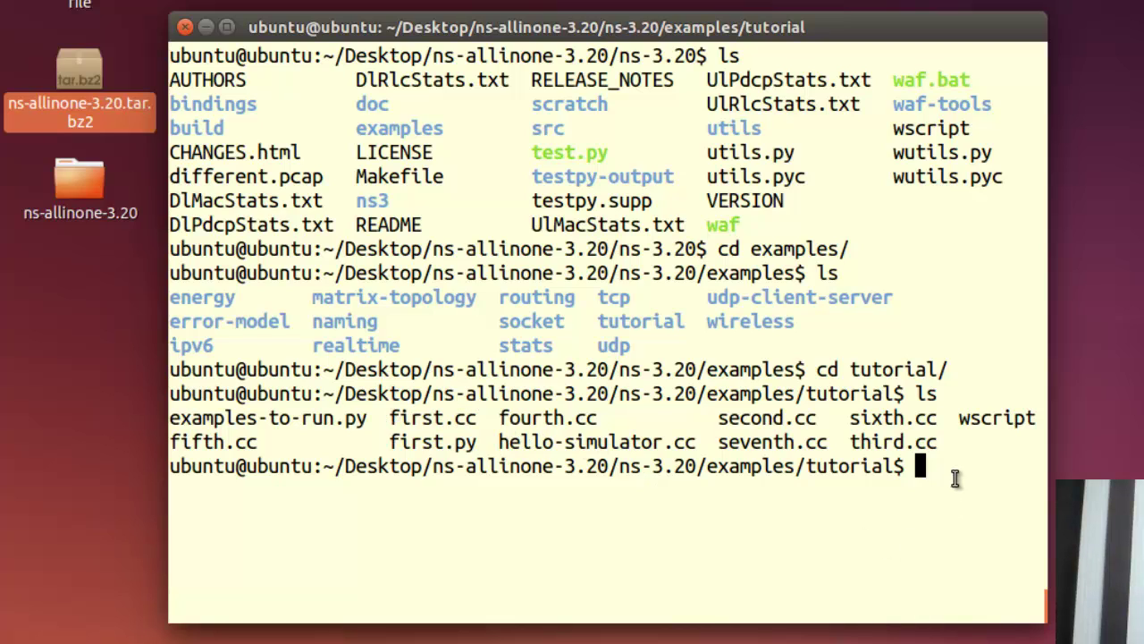
{"action": "type", "text": "cp first."}
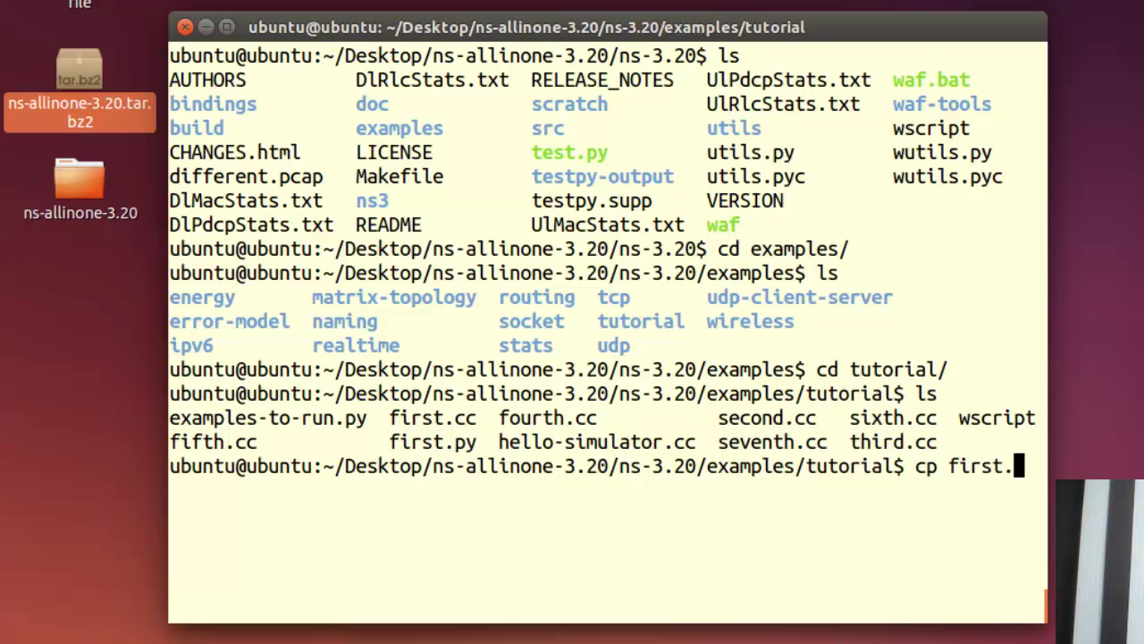
{"action": "type", "text": "cc ../../sc"}
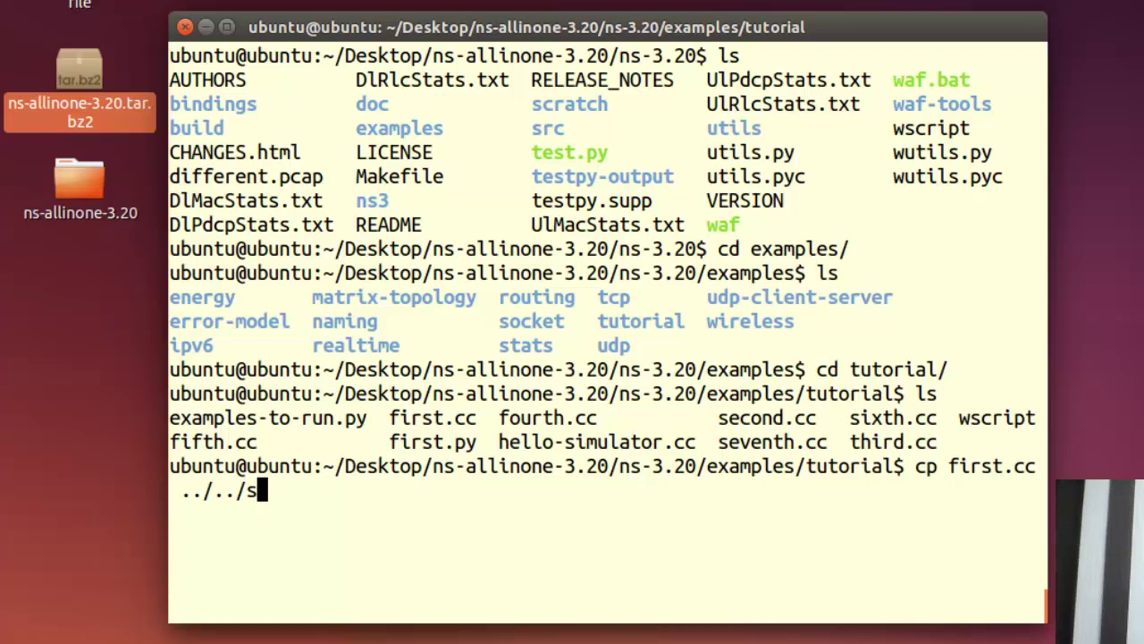
{"action": "key", "text": "Tab"}
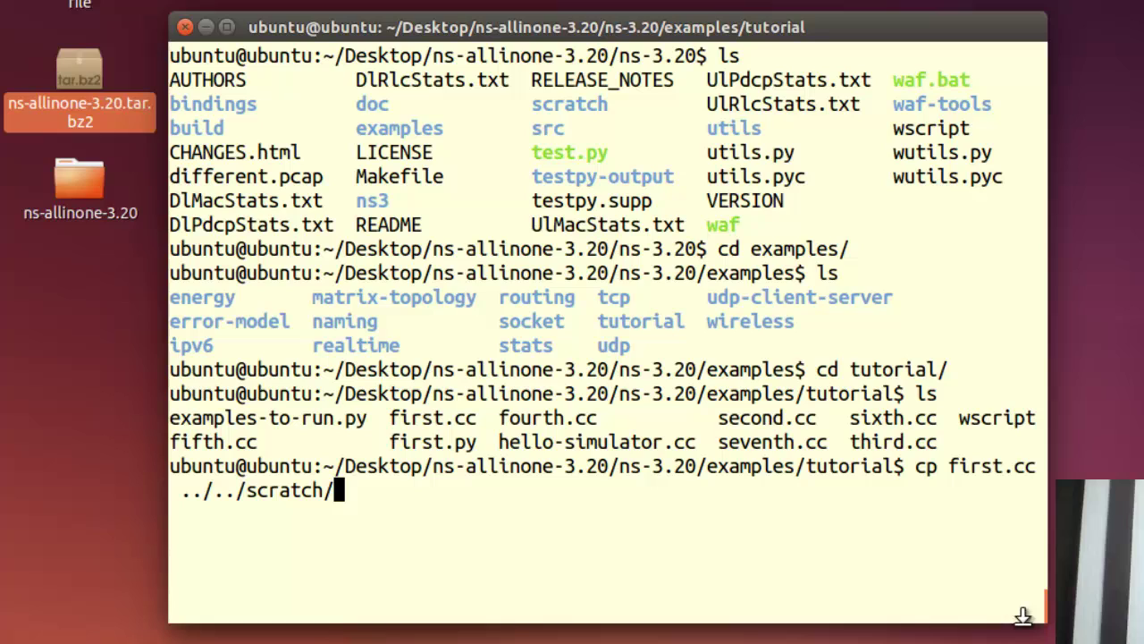
{"action": "left_click_drag", "start_coordinate": [958, 466], "coordinate": [1001, 467]}
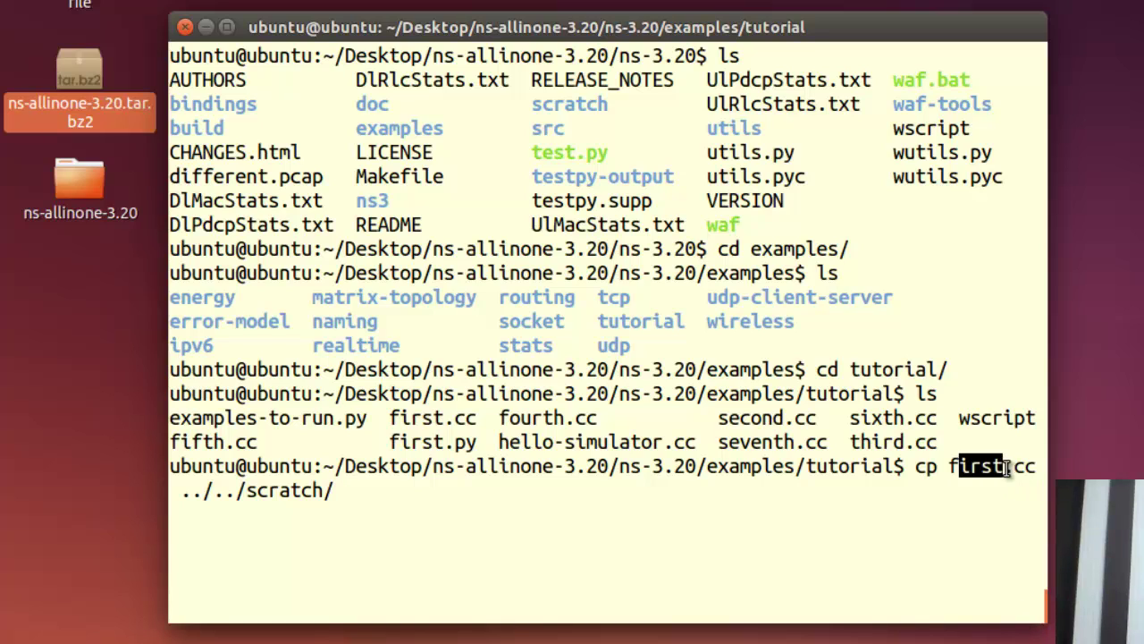
{"action": "left_click", "coordinate": [994, 467]}
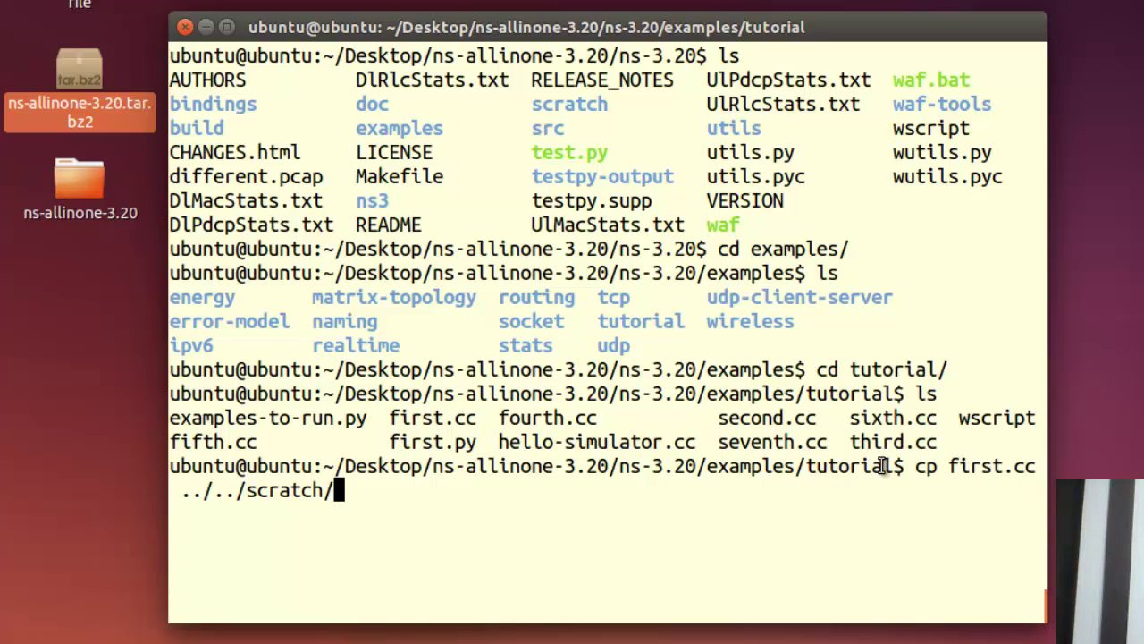
Trace the ../../scratch path, run the copy, and return to ns-3.20 with cd ../..
{"action": "left_click_drag", "start_coordinate": [884, 467], "coordinate": [708, 469]}
{"action": "left_click", "coordinate": [803, 467]}
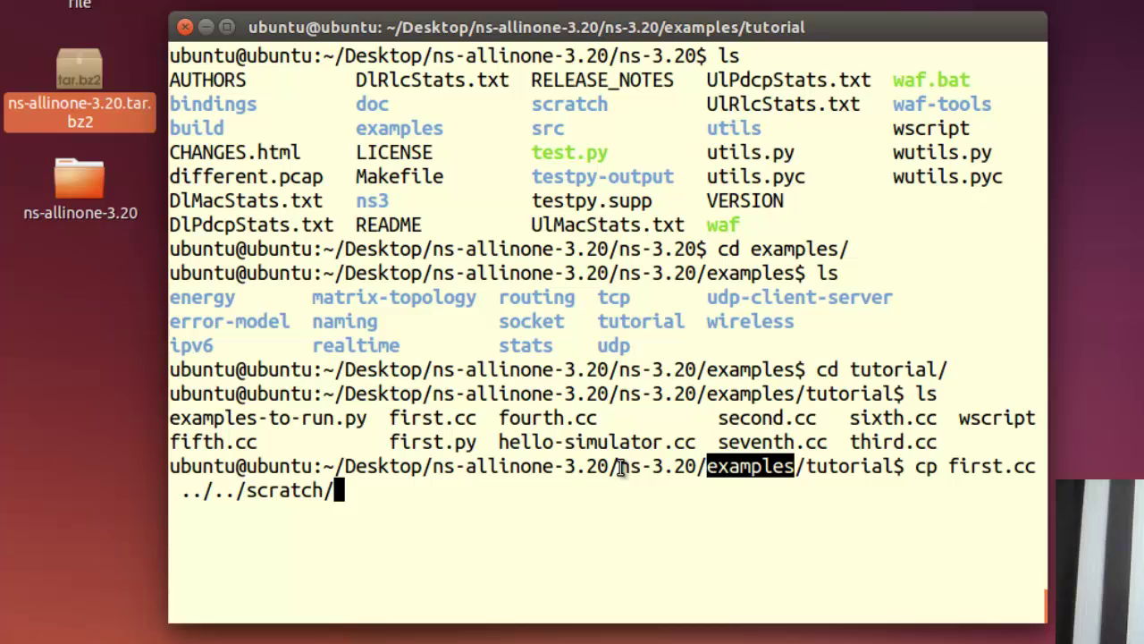
{"action": "left_click_drag", "start_coordinate": [617, 468], "coordinate": [692, 467]}
{"action": "left_click", "coordinate": [692, 467]}
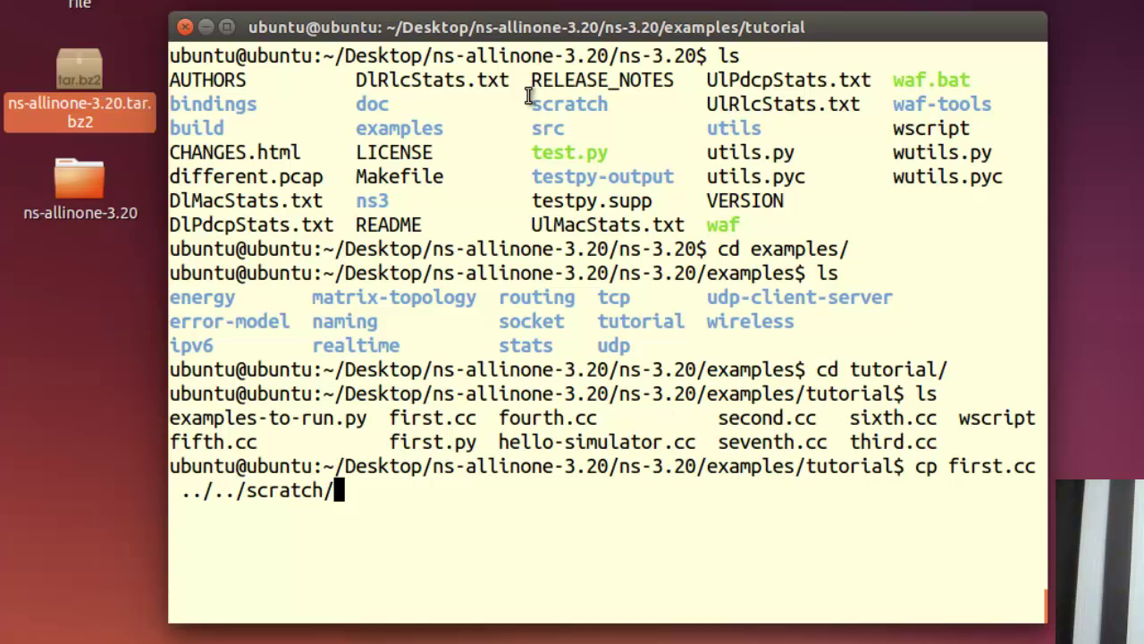
{"action": "left_click_drag", "start_coordinate": [525, 104], "coordinate": [608, 105]}
{"action": "left_click", "coordinate": [556, 494]}
{"action": "key", "text": "Return"}
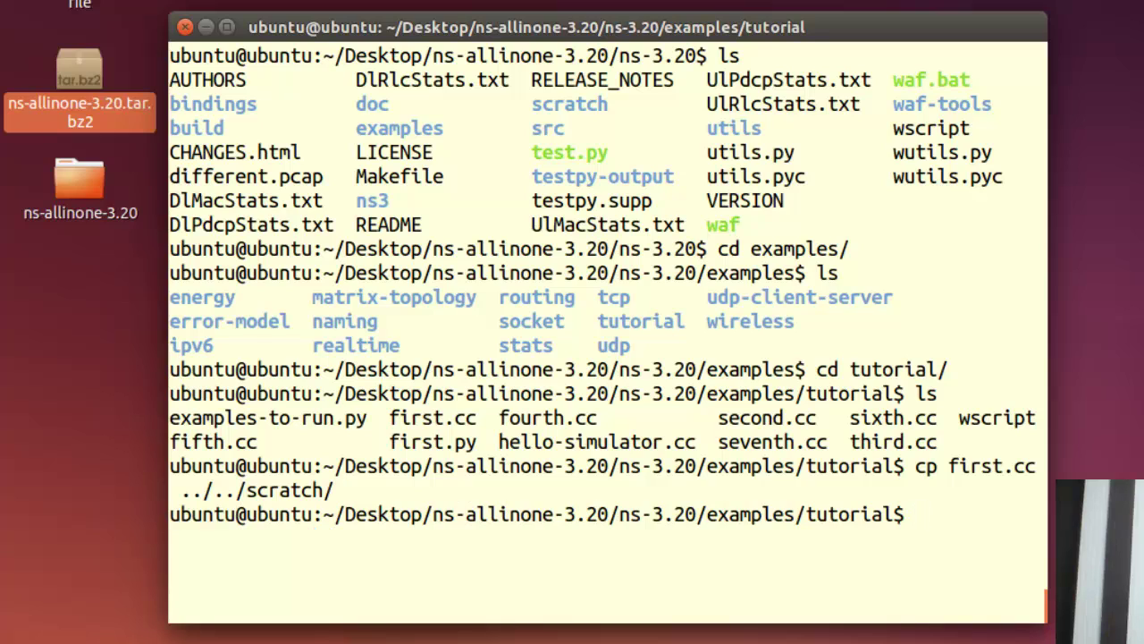
{"action": "type", "text": "cd ../.."}
{"action": "key", "text": "Return"}
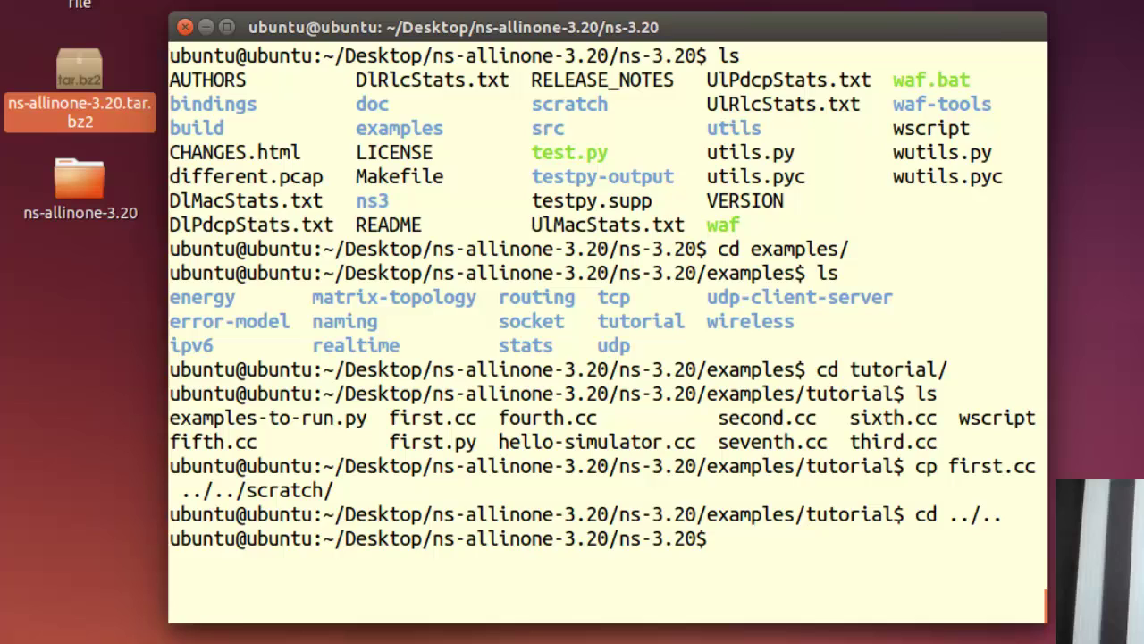
{"action": "type", "text": "ls"}
{"action": "key", "text": "Return"}
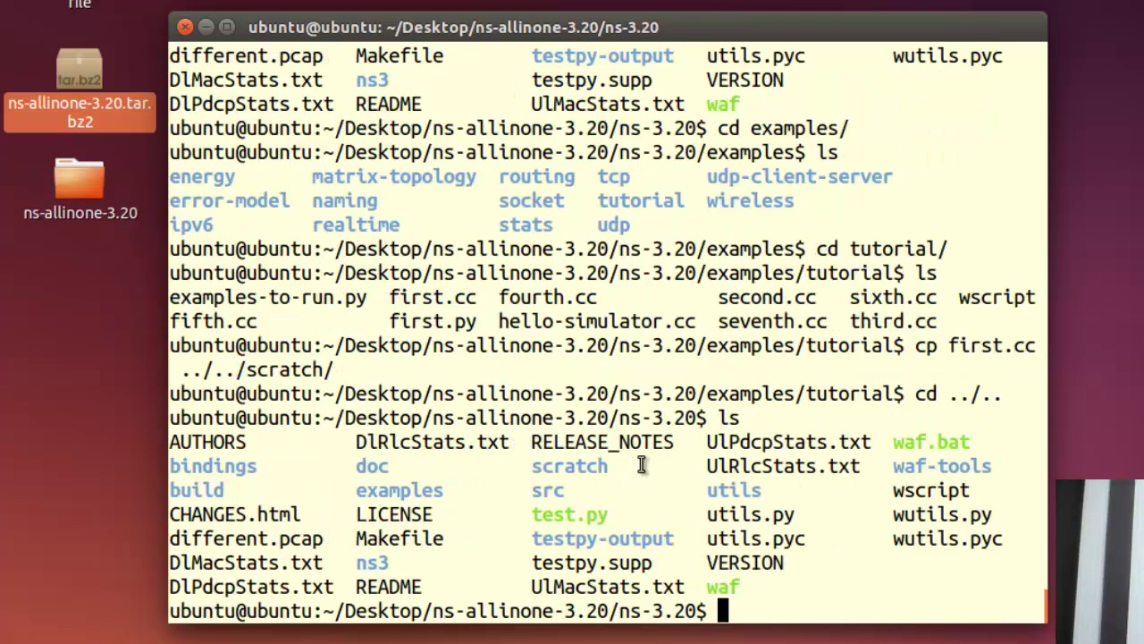
{"action": "left_click_drag", "start_coordinate": [885, 442], "coordinate": [988, 444]}
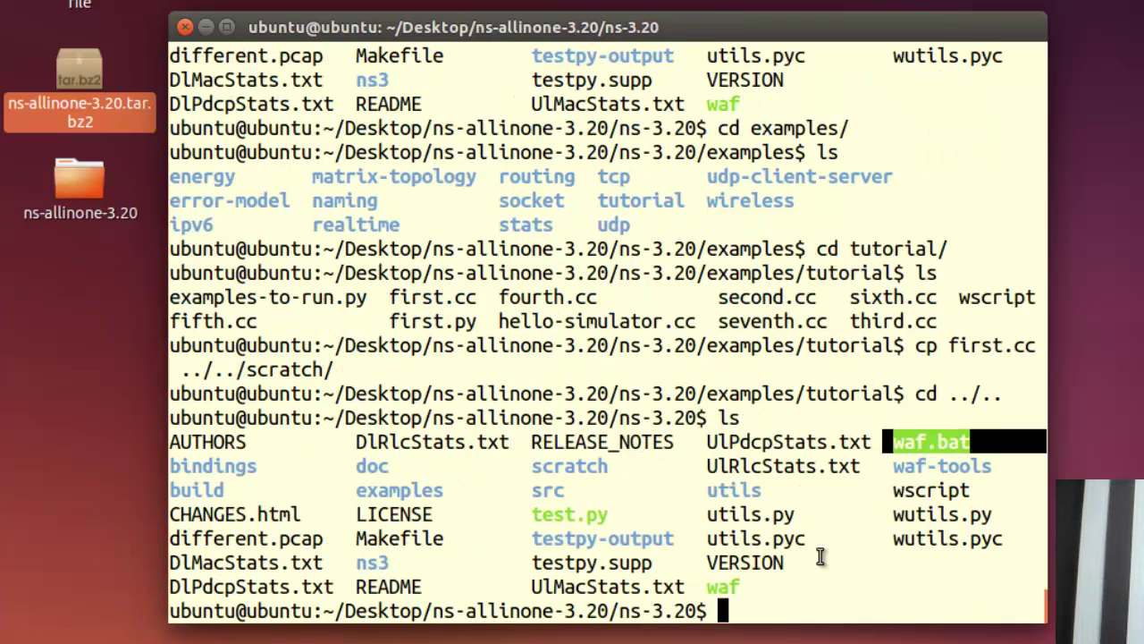
{"action": "left_click", "coordinate": [782, 604]}
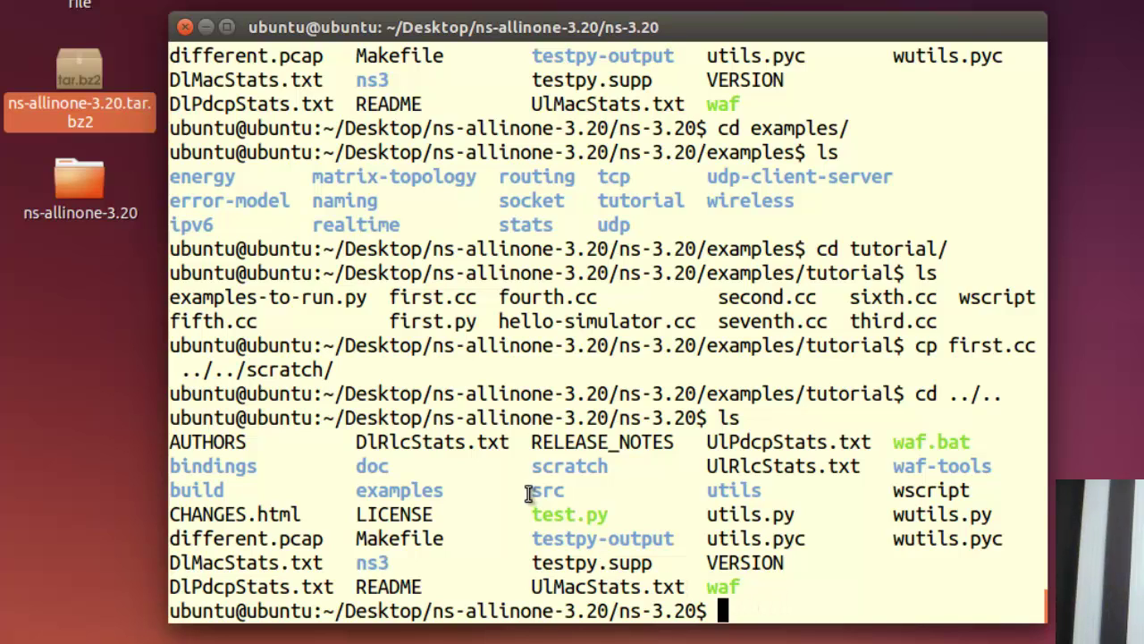
{"action": "left_click_drag", "start_coordinate": [522, 469], "coordinate": [628, 473]}
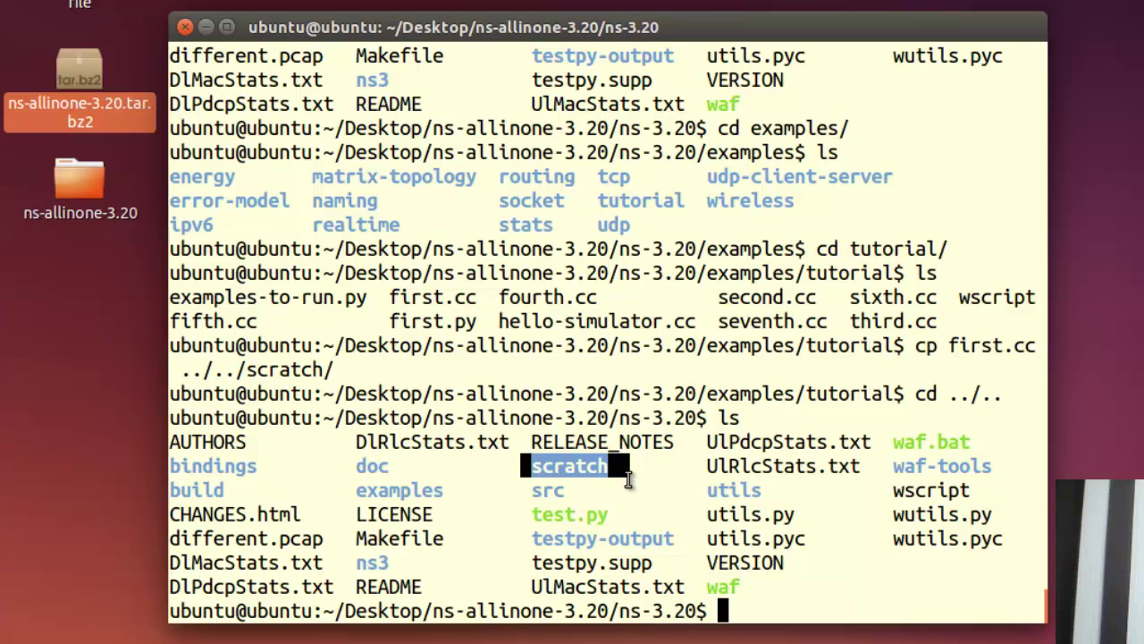
{"action": "left_click", "coordinate": [630, 480]}
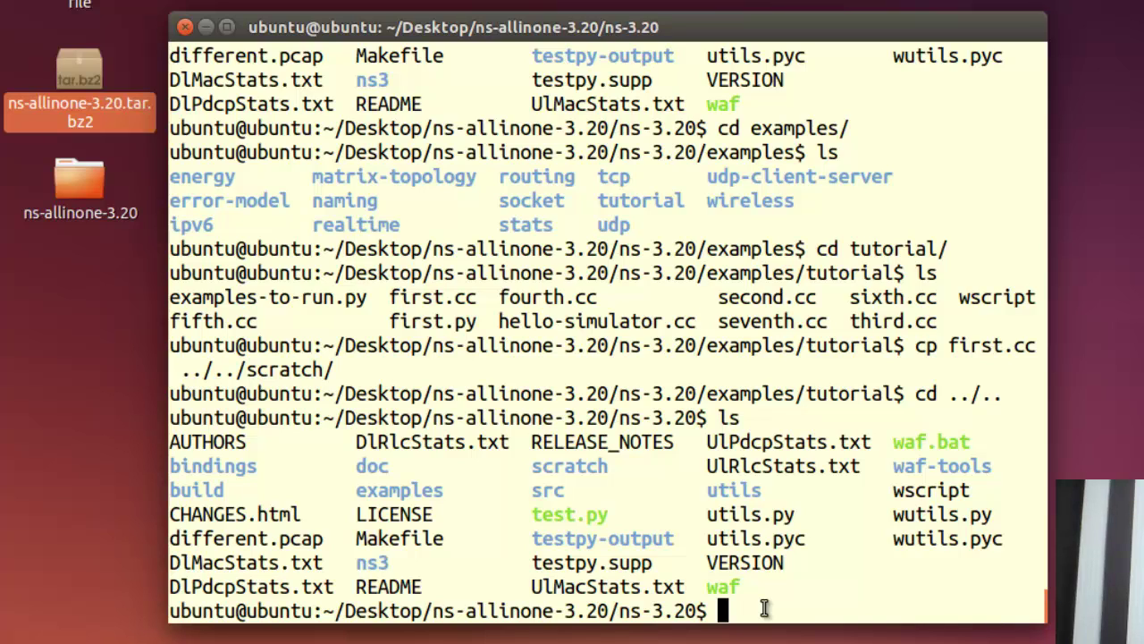
Run ./waf --run scratch/first and highlight the 1024-byte client–server echo output
{"action": "type", "text": "./waf --run "}
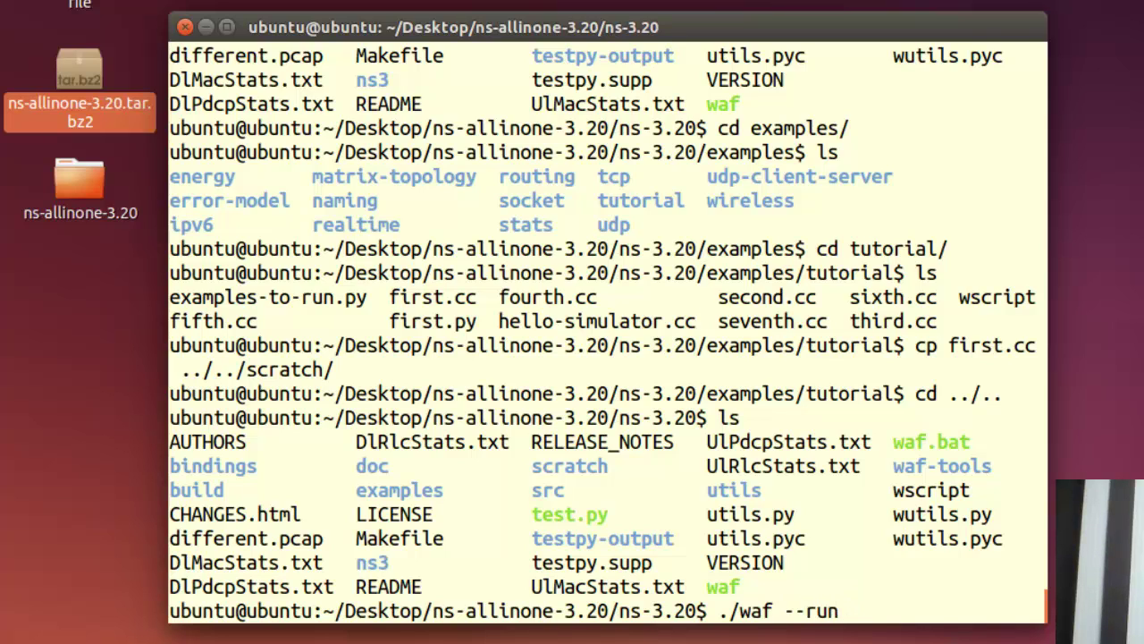
{"action": "type", "text": "scratch/fir"}
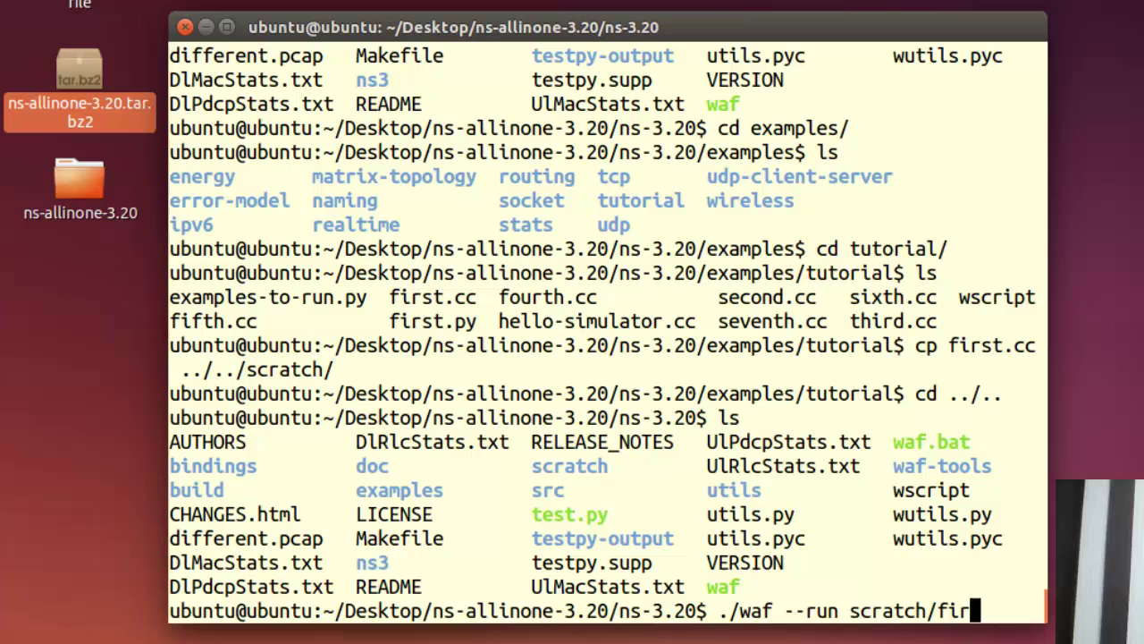
{"action": "key", "text": "Tab"}
{"action": "key", "text": "BackSpace"}
{"action": "key", "text": "BackSpace"}
{"action": "key", "text": "BackSpace"}
{"action": "key", "text": "Return"}
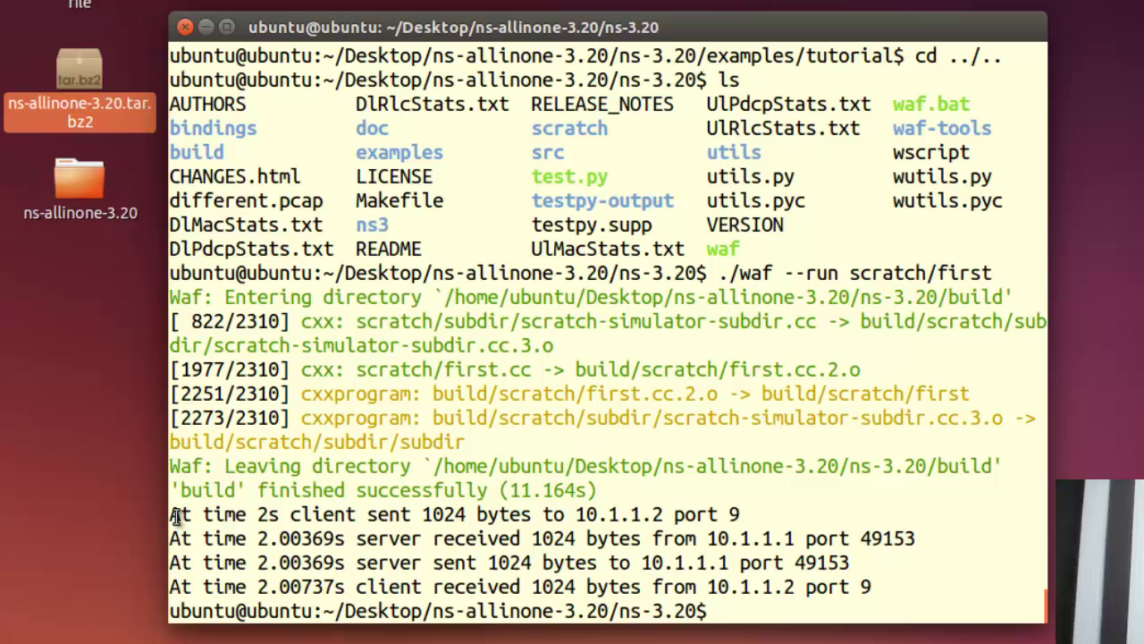
{"action": "left_click_drag", "start_coordinate": [172, 515], "coordinate": [887, 579]}
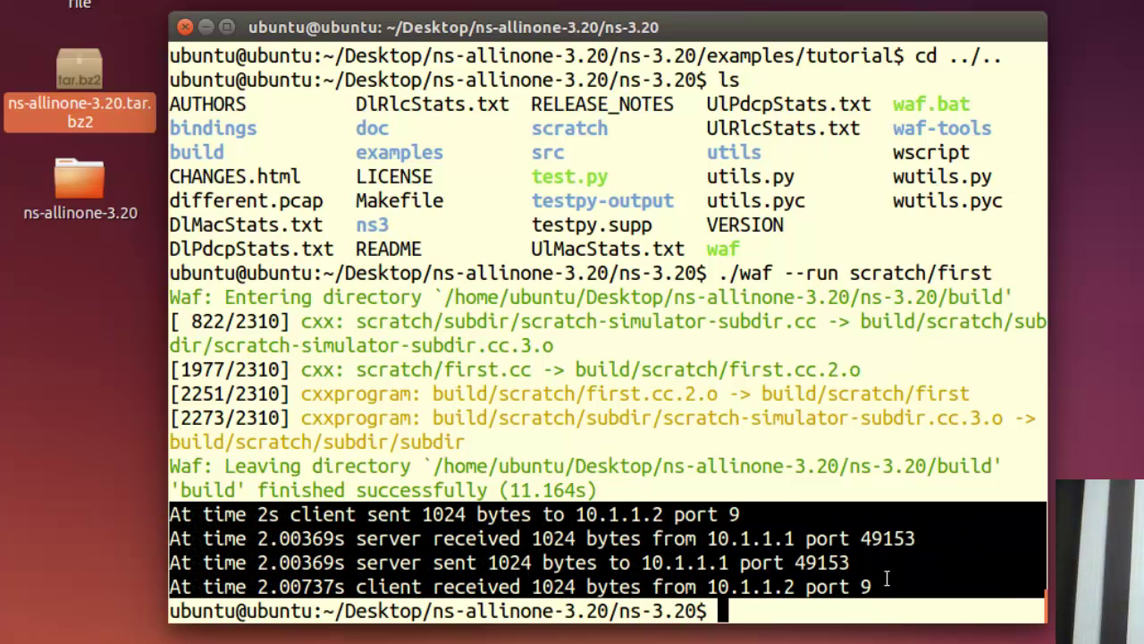
{"action": "left_click", "coordinate": [820, 615]}
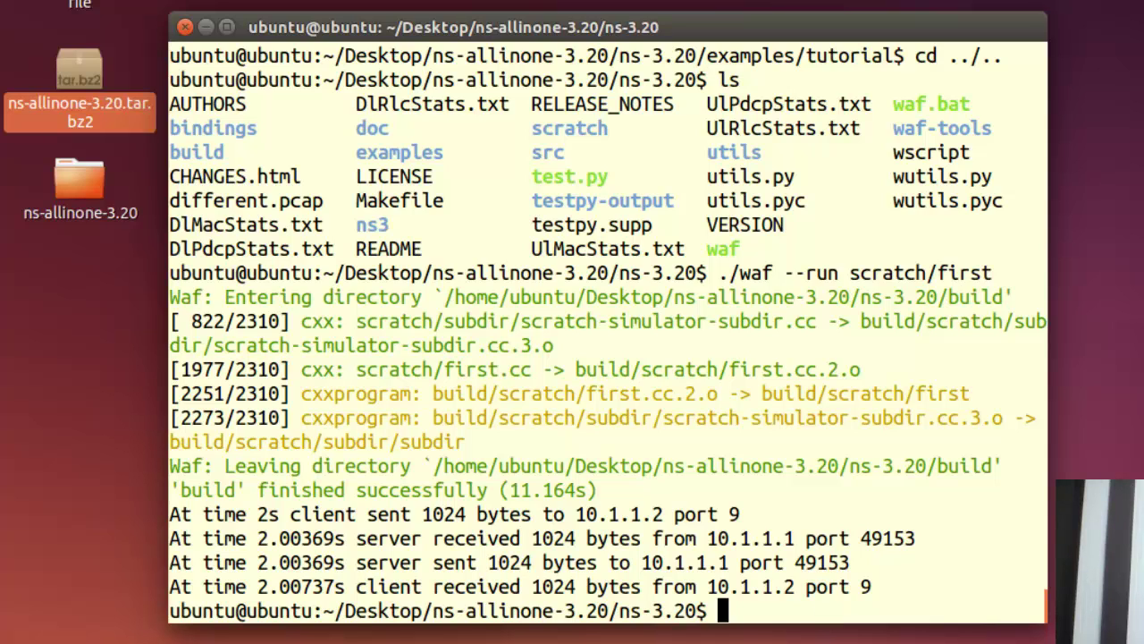
Copy examples/tutorial/second.cc into the scratch folder
{"action": "type", "text": "cp "}
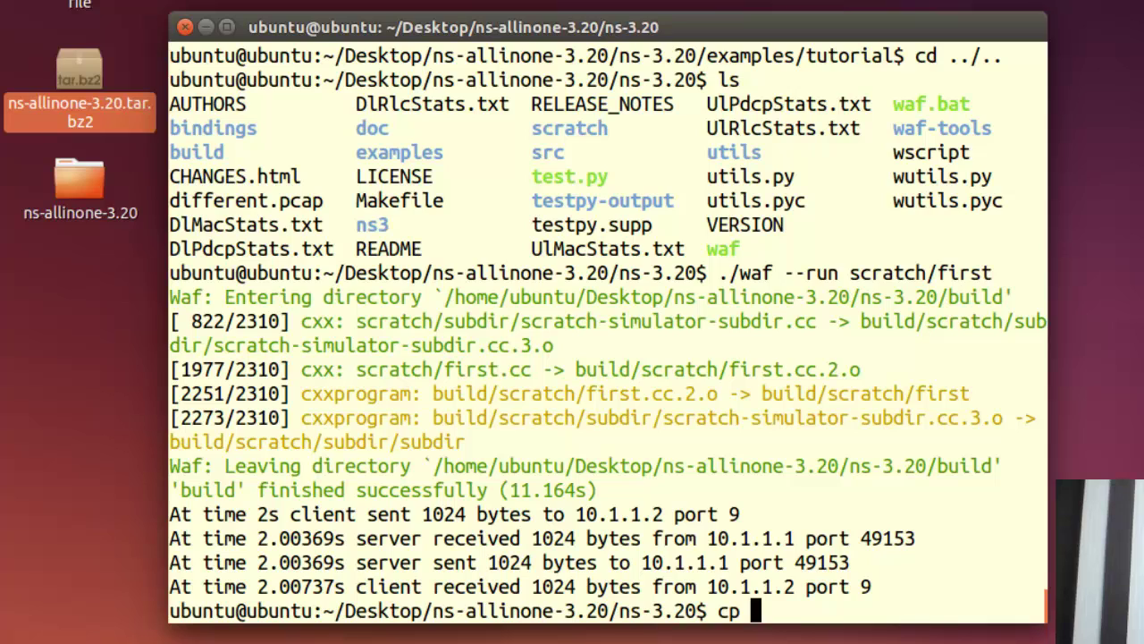
{"action": "type", "text": "ex"}
{"action": "key", "text": "Tab"}
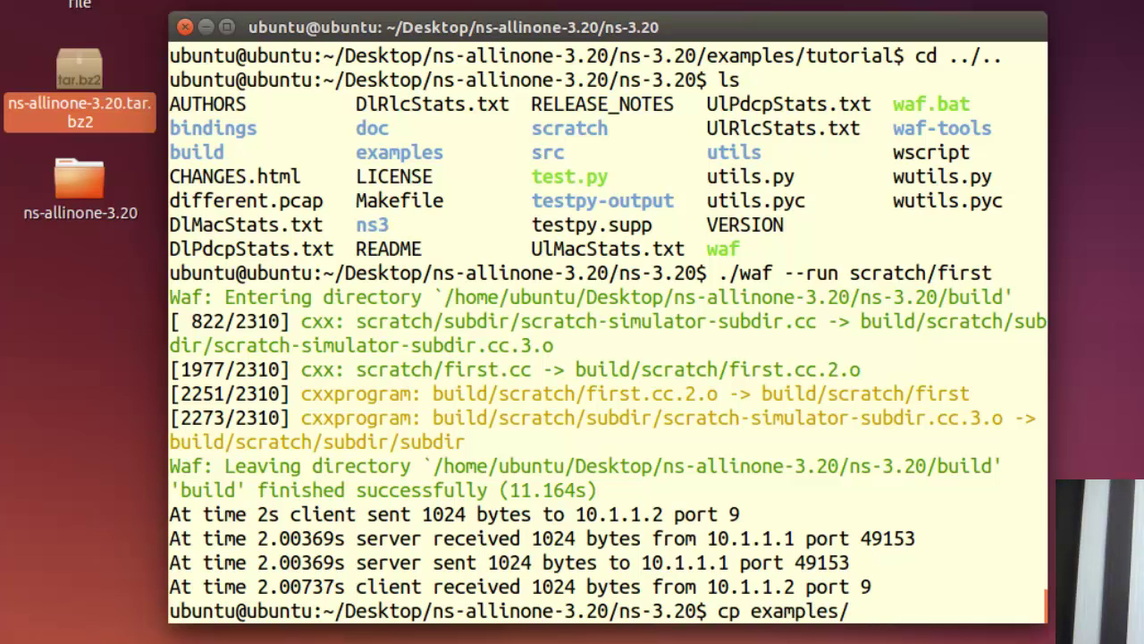
{"action": "type", "text": "tu"}
{"action": "key", "text": "Tab"}
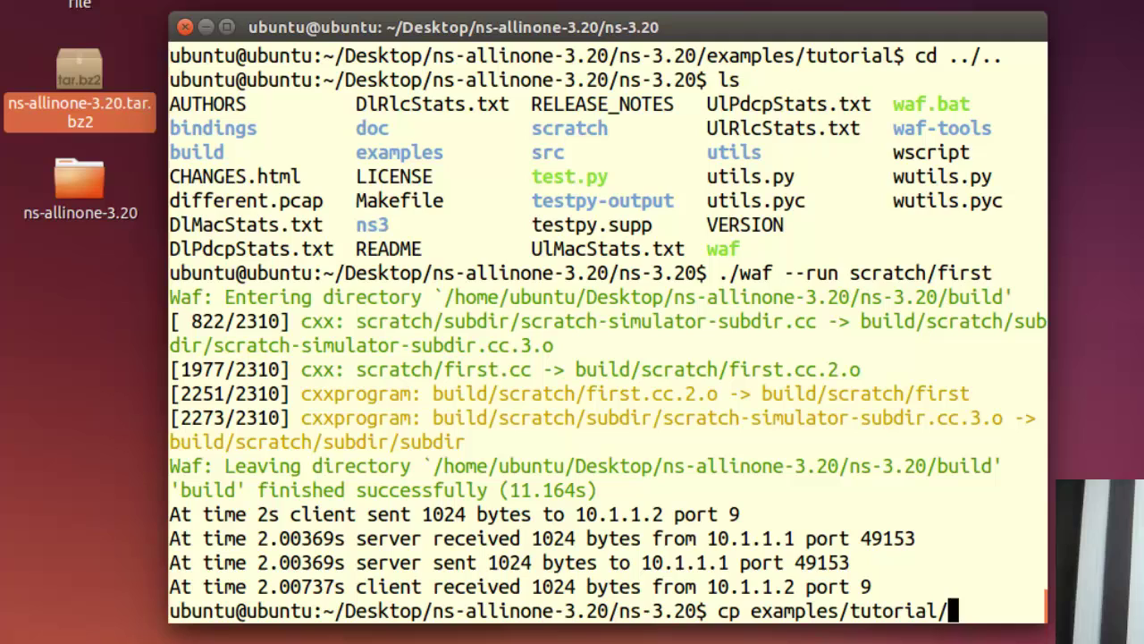
{"action": "type", "text": "sec"}
{"action": "key", "text": "Tab"}
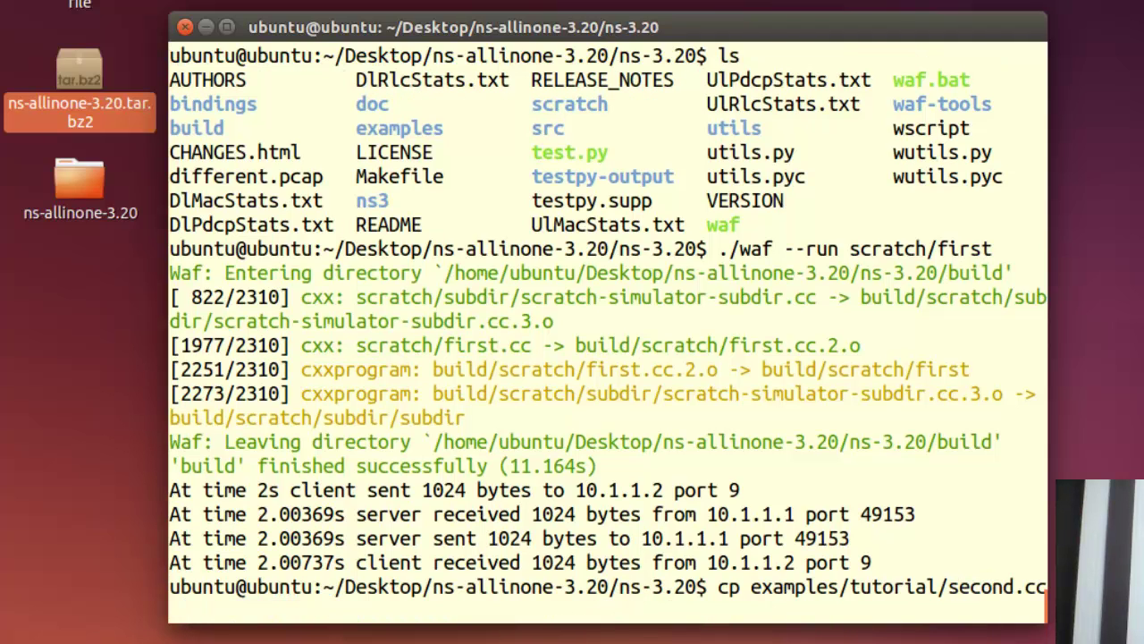
{"action": "type", "text": "scratch/"}
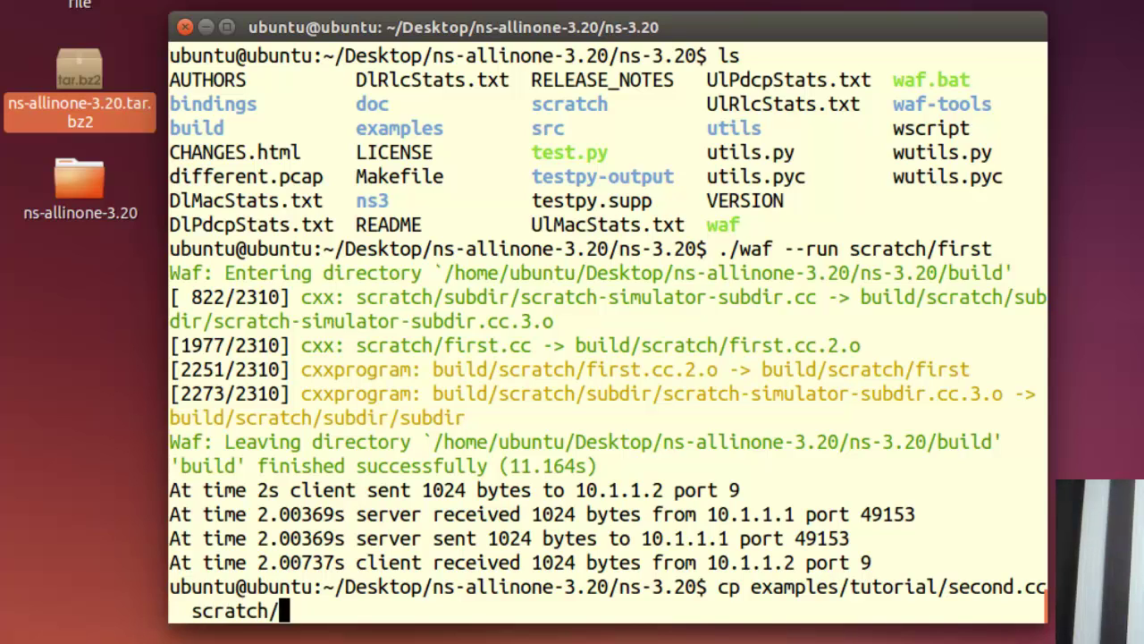
{"action": "key", "text": "Return"}
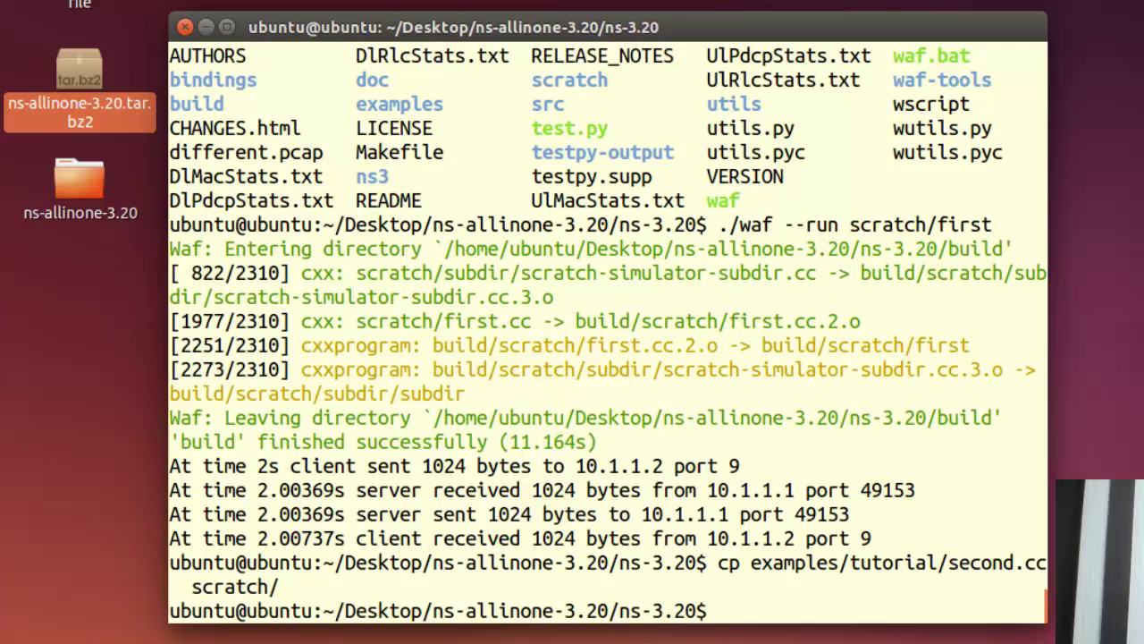
Build and run scratch/second with ./waf --run, dropping the .cc extension
{"action": "type", "text": "./waf"}
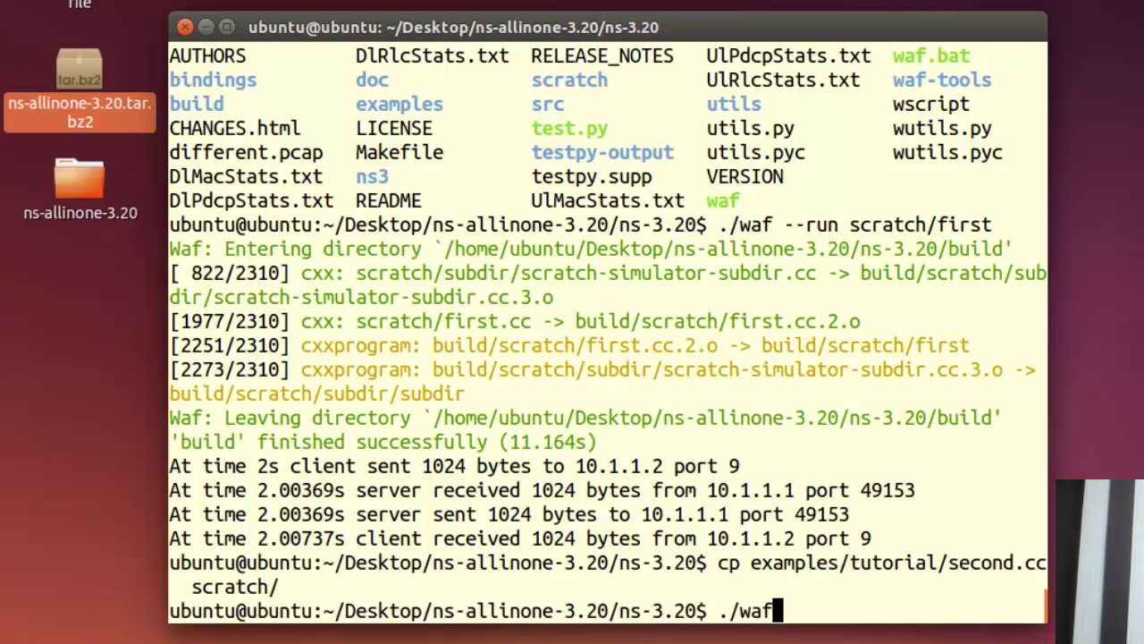
{"action": "type", "text": " --run"}
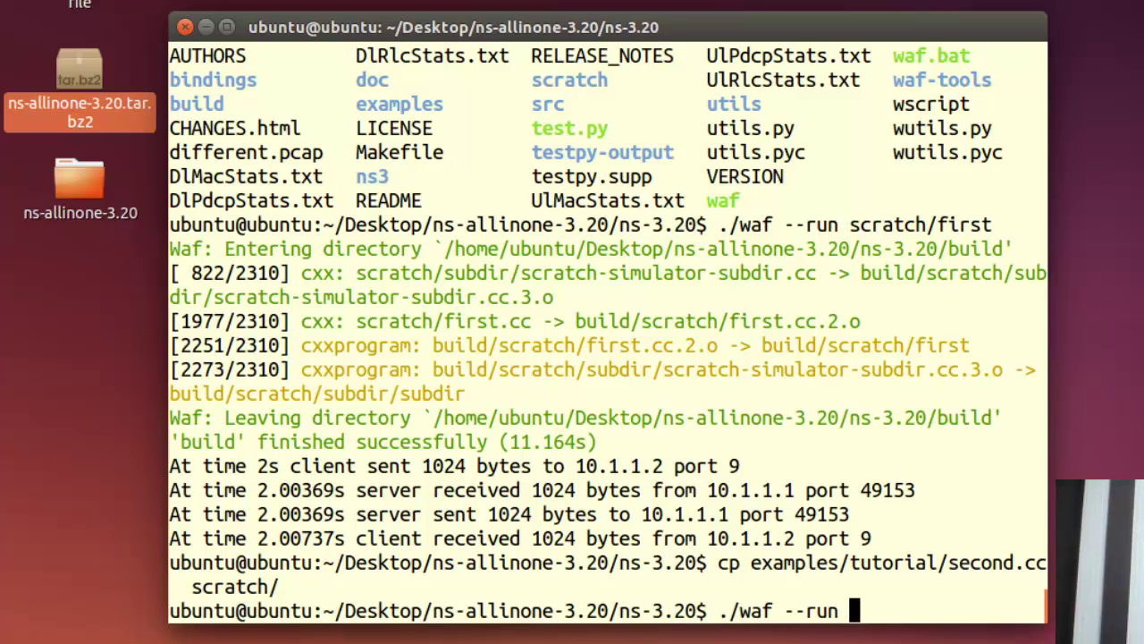
{"action": "type", "text": " scratch/second.cc"}
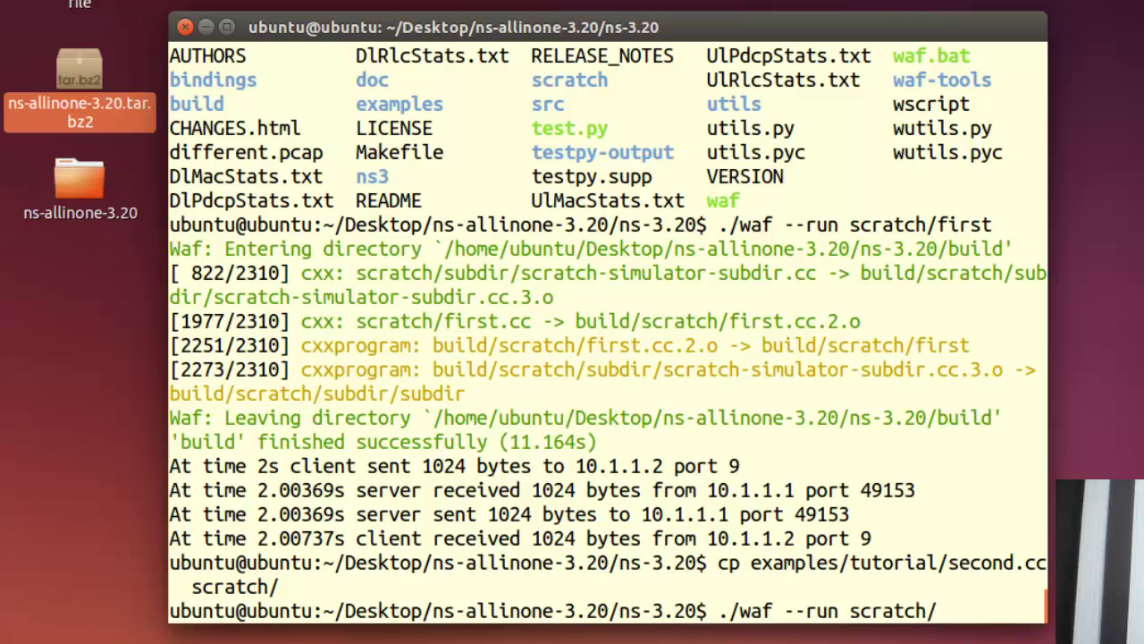
{"action": "key", "text": "Return"}
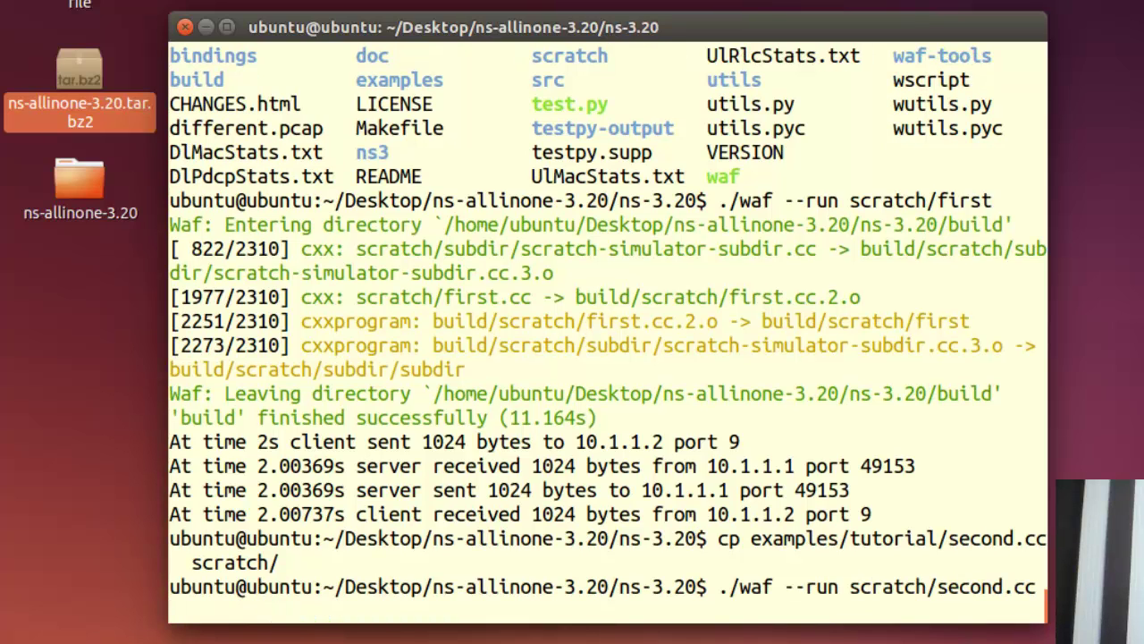
{"action": "key", "text": "BackSpace"}
{"action": "key", "text": "BackSpace"}
{"action": "key", "text": "BackSpace"}
{"action": "key", "text": "Return"}
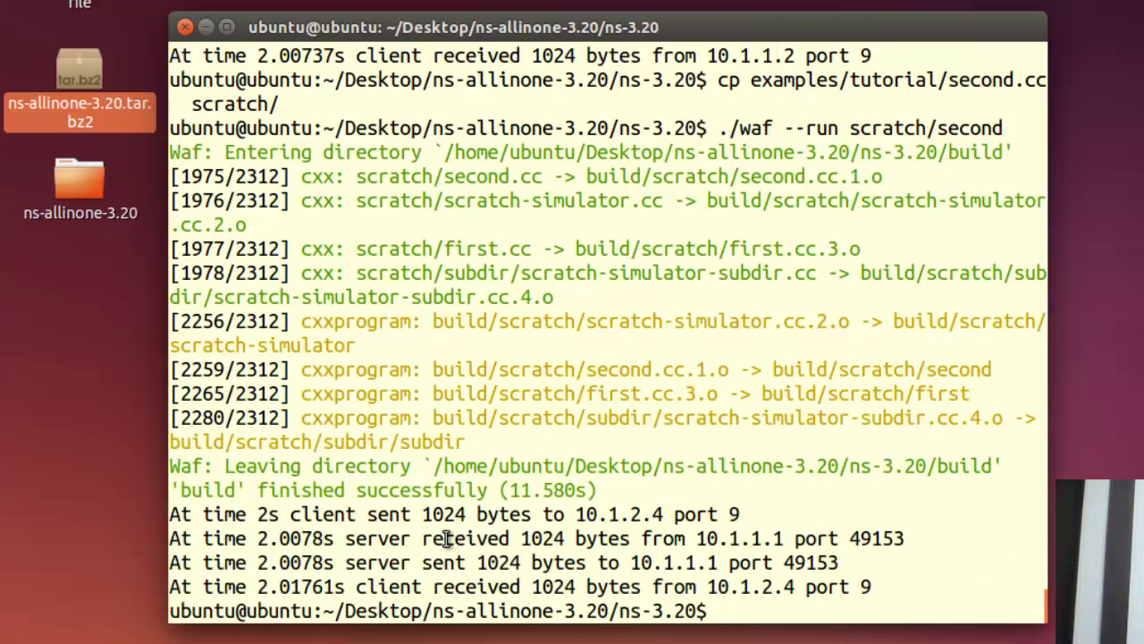
{"action": "left_click_drag", "start_coordinate": [438, 538], "coordinate": [764, 610]}
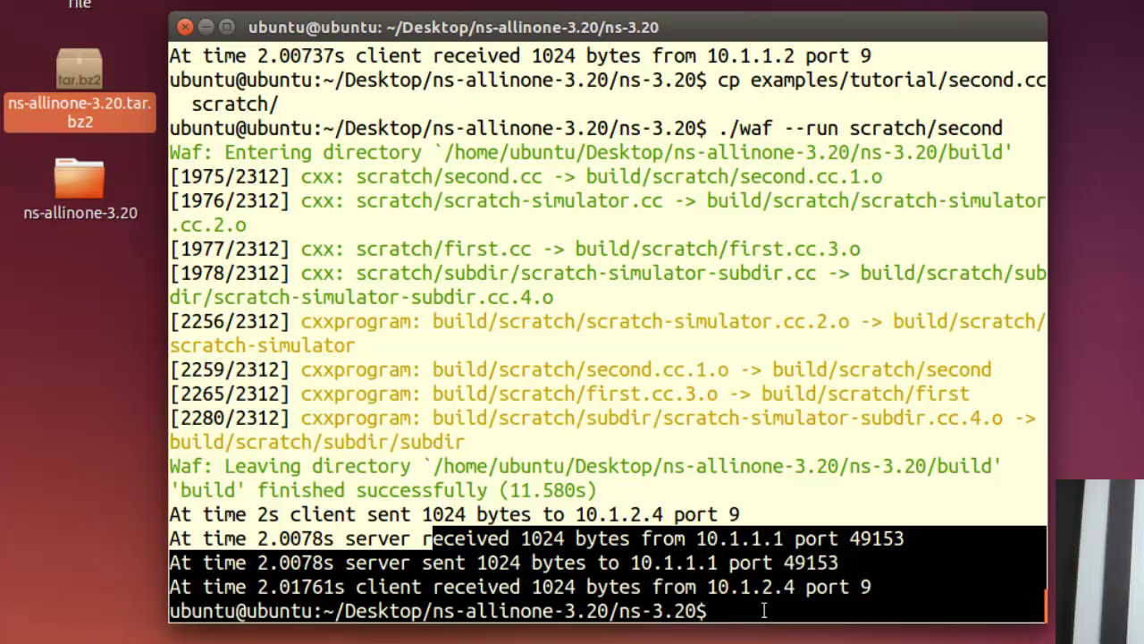
{"action": "left_click", "coordinate": [764, 609]}
{"action": "key", "text": "Up"}
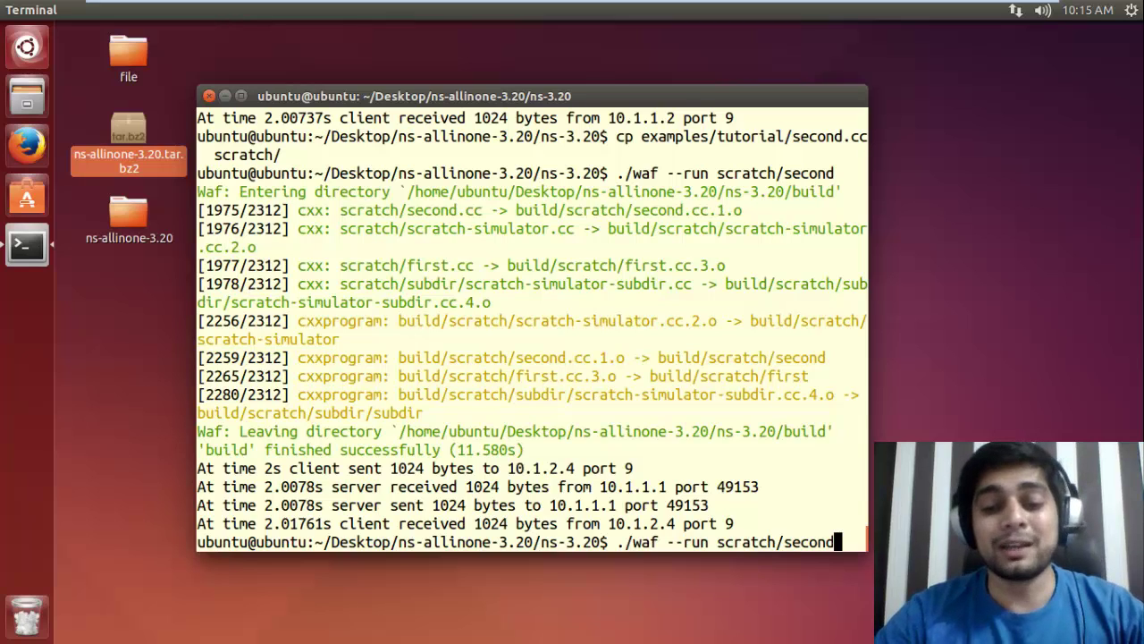
{"action": "key", "text": "BackSpace"}
{"action": "key", "text": "BackSpace"}
{"action": "key", "text": "BackSpace"}
{"action": "key", "text": "BackSpace"}
{"action": "key", "text": "BackSpace"}
{"action": "key", "text": "BackSpace"}
{"action": "key", "text": "BackSpace"}
{"action": "key", "text": "BackSpace"}
{"action": "key", "text": "BackSpace"}
{"action": "key", "text": "BackSpace"}
{"action": "key", "text": "BackSpace"}
{"action": "key", "text": "BackSpace"}
{"action": "key", "text": "BackSpace"}
{"action": "key", "text": "BackSpace"}
{"action": "key", "text": "BackSpace"}
{"action": "key", "text": "BackSpace"}
{"action": "key", "text": "BackSpace"}
{"action": "key", "text": "BackSpace"}
{"action": "key", "text": "BackSpace"}
{"action": "key", "text": "BackSpace"}
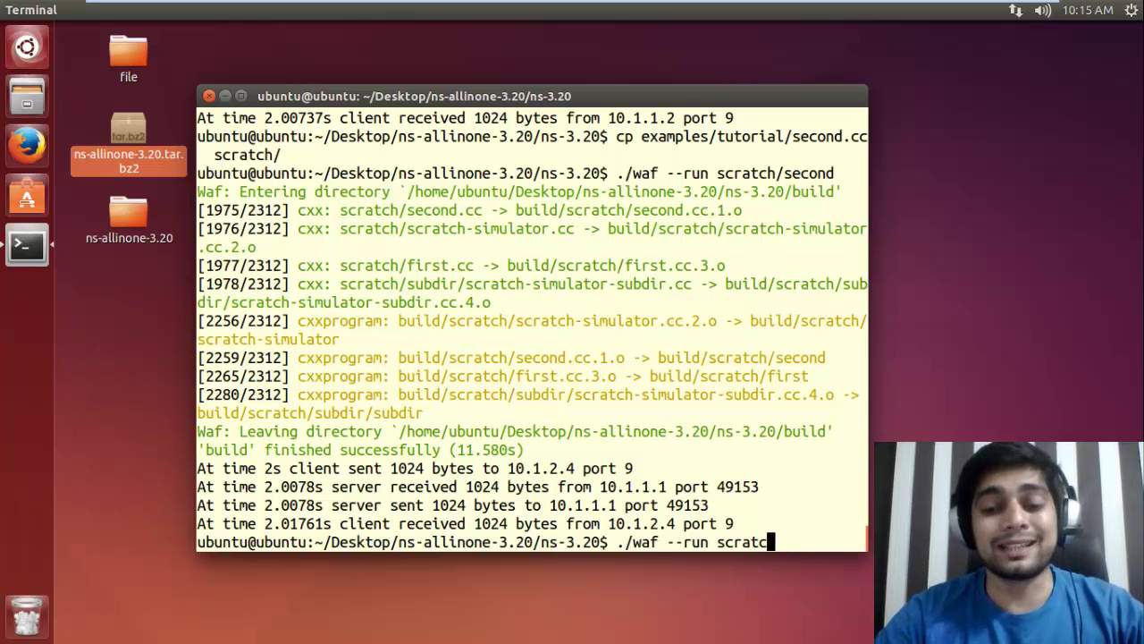